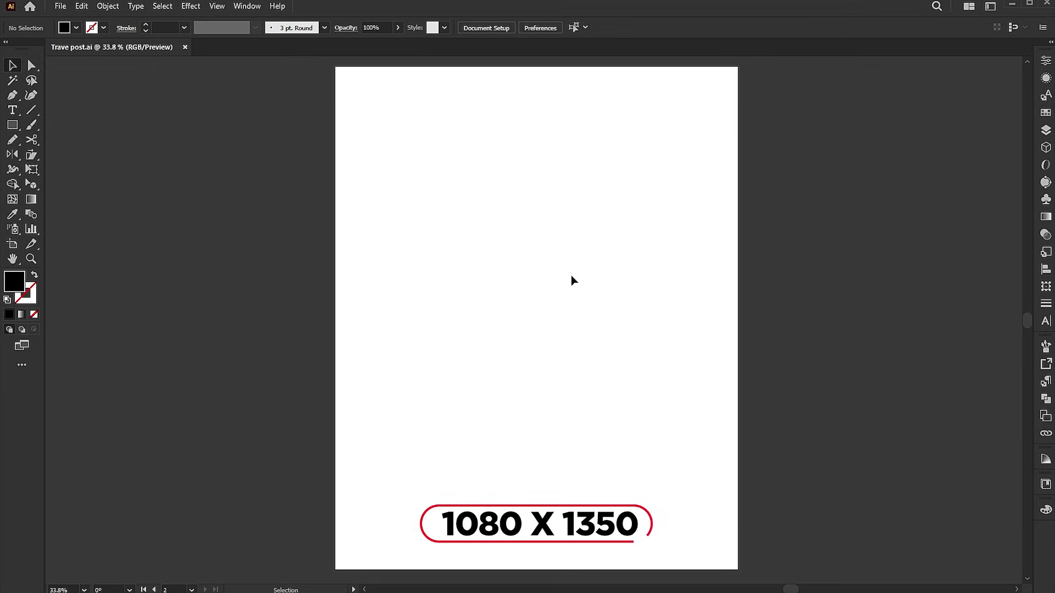
Step: Fill an artboard-sized rectangle with a radial gradient from white to light grey
left_click(20, 128)
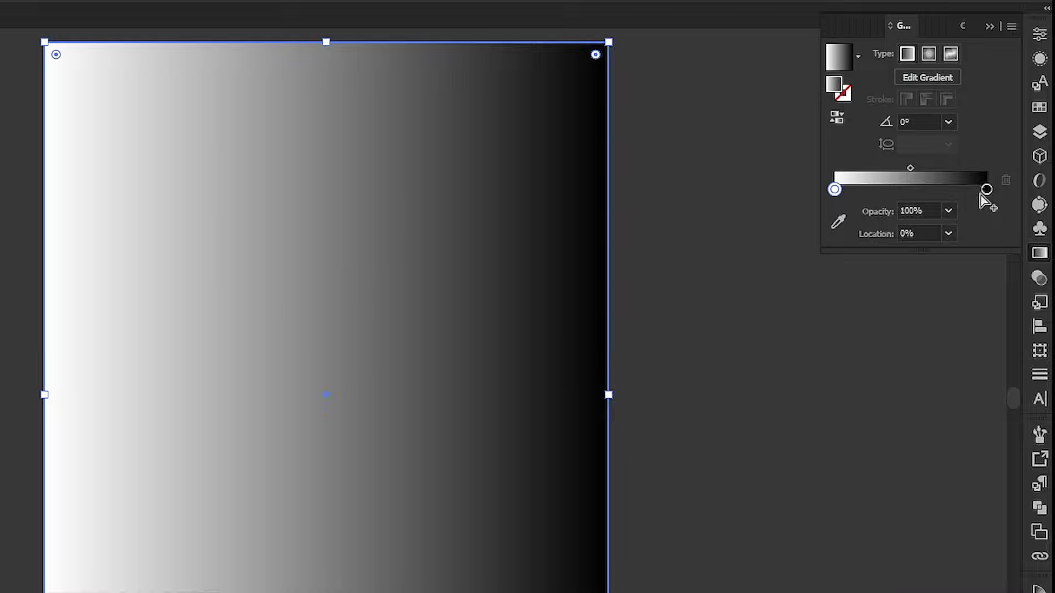
double_click(987, 189)
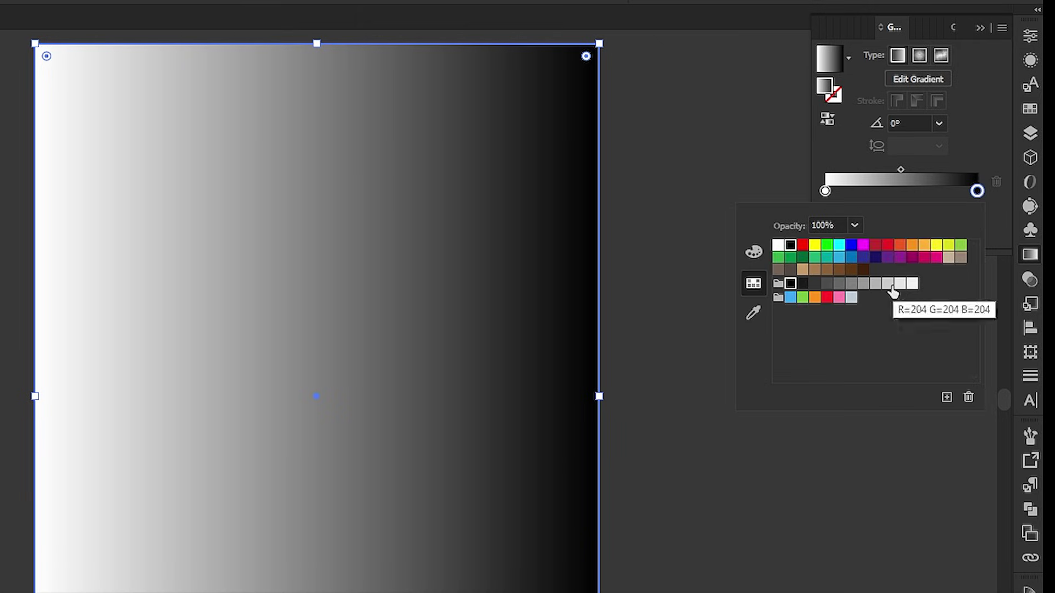
left_click(889, 284)
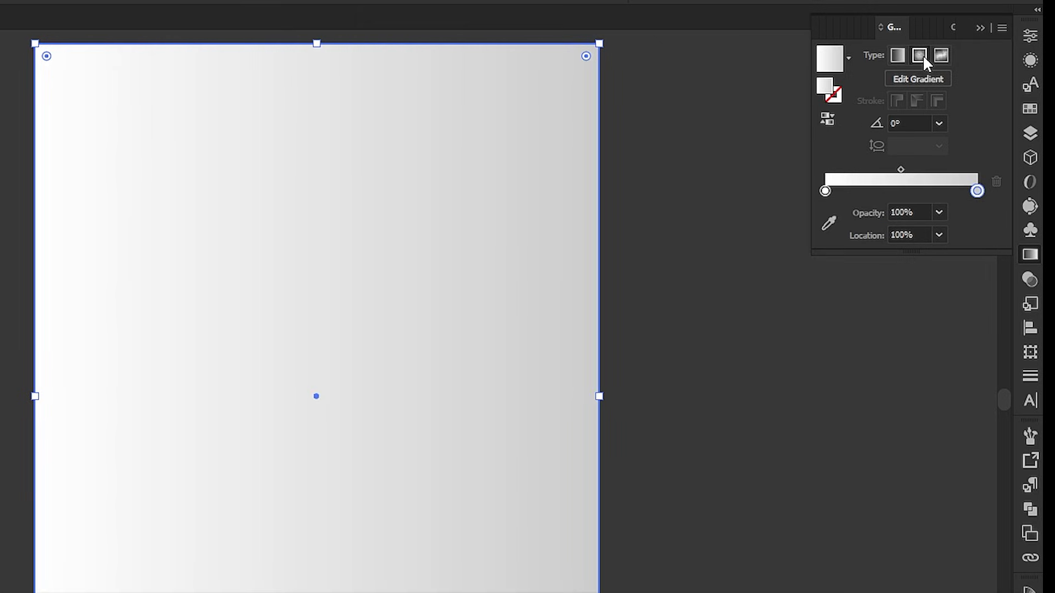
left_click(921, 55)
left_click(980, 28)
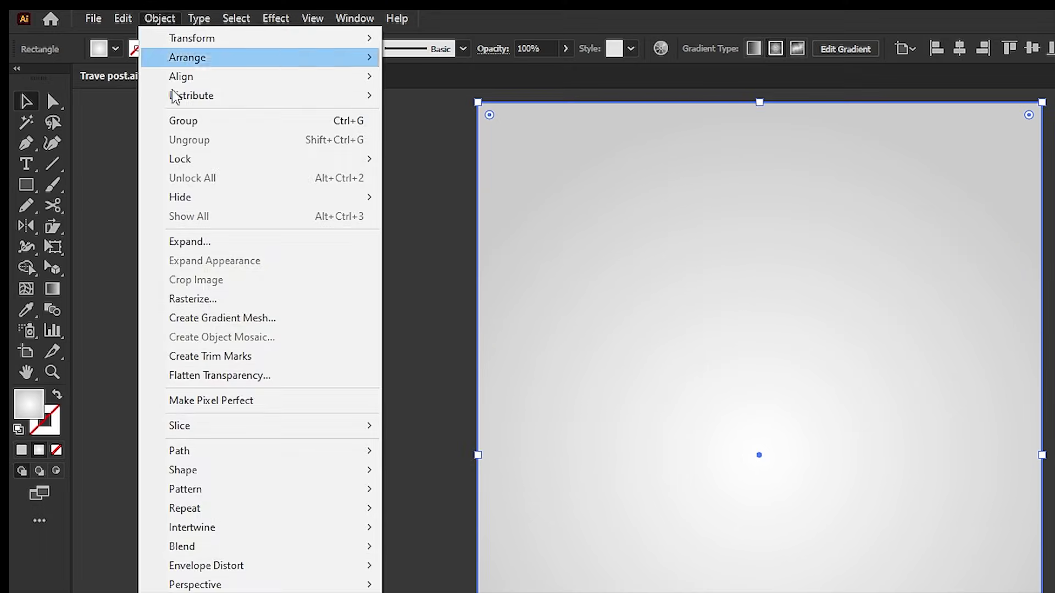
Step: Lock the gradient background rectangle with Object > Lock > Selection
mouse_move(202, 160)
left_click(406, 158)
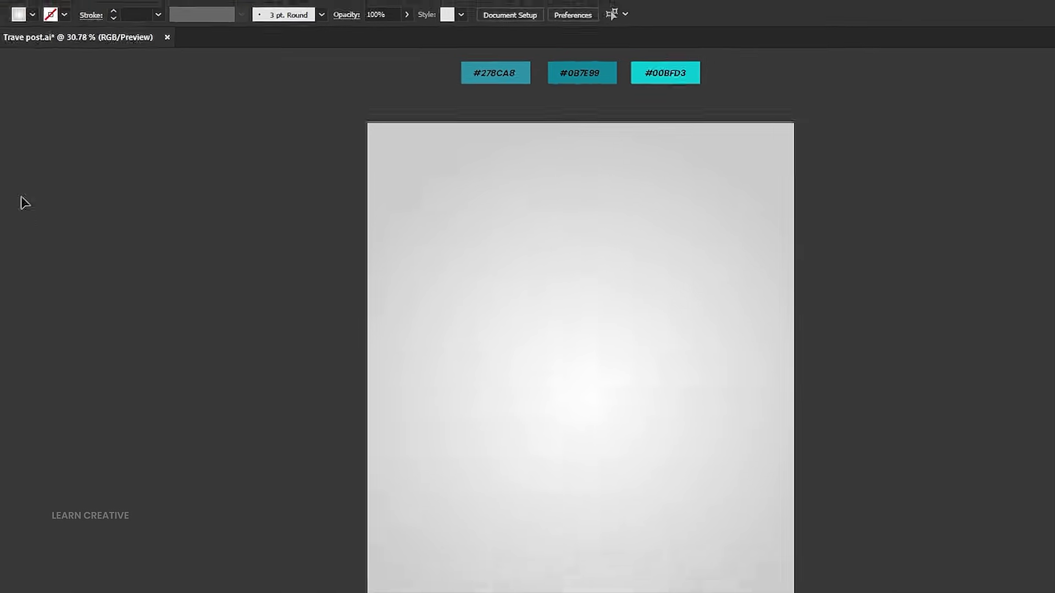
Step: Draw a rectangle in the upper middle of the poster and fill it with teal #278CA8
left_click(12, 125)
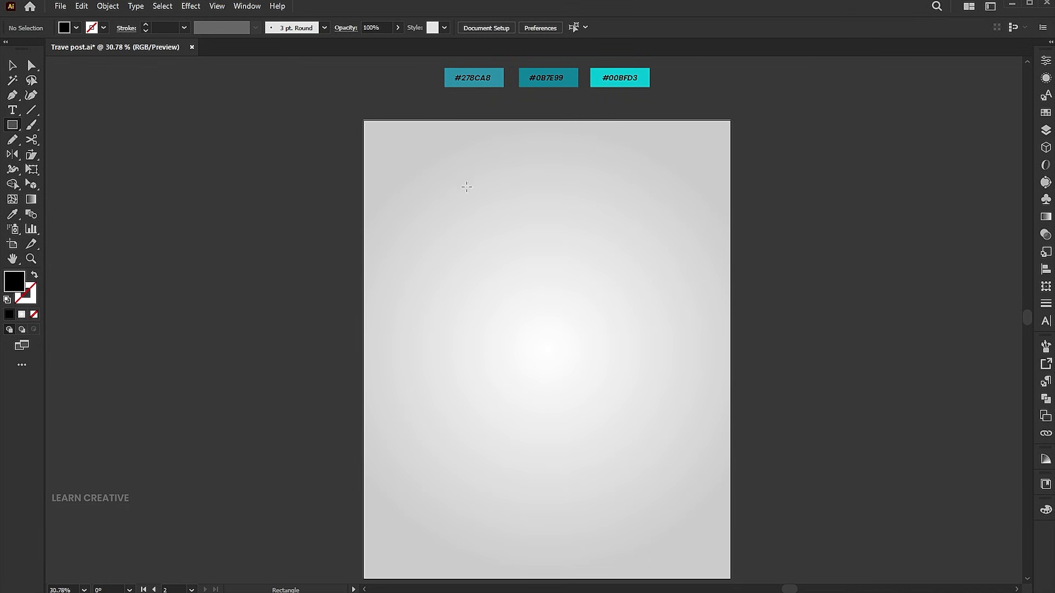
left_click_drag(468, 183, 636, 394)
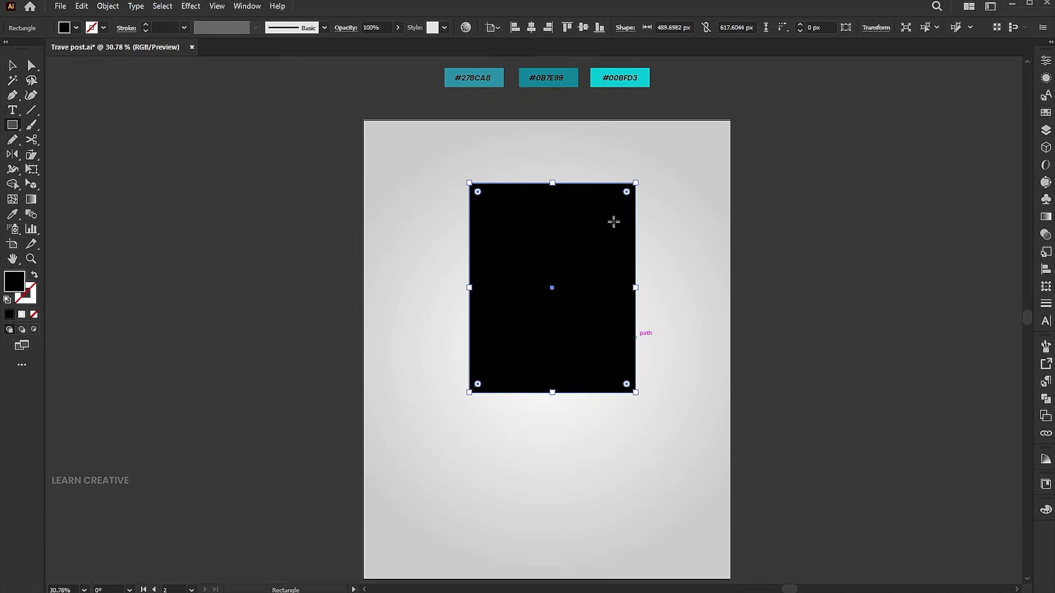
left_click_drag(614, 221, 608, 222)
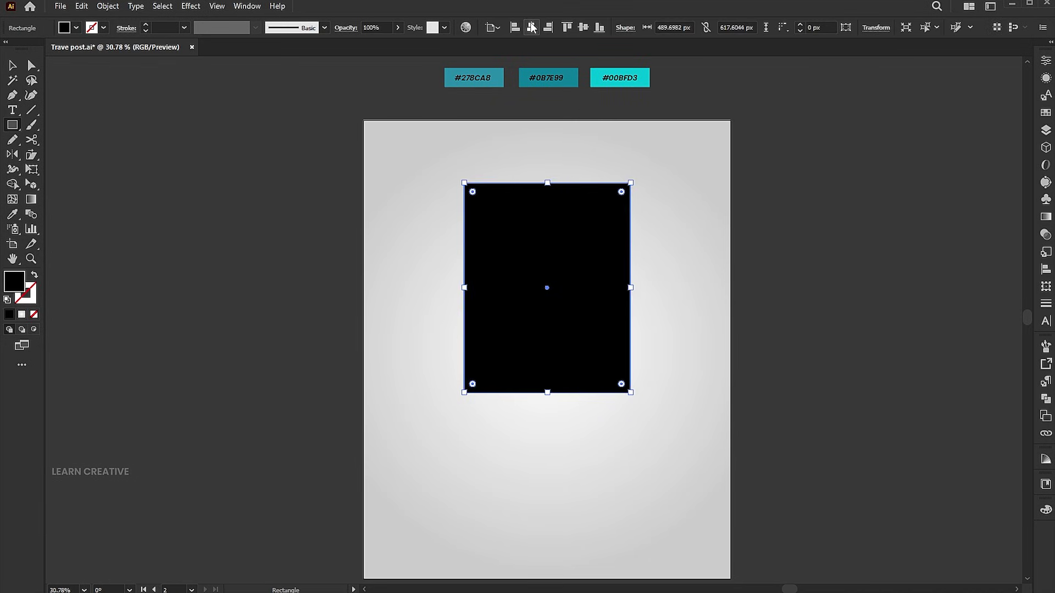
left_click(13, 215)
left_click(503, 70)
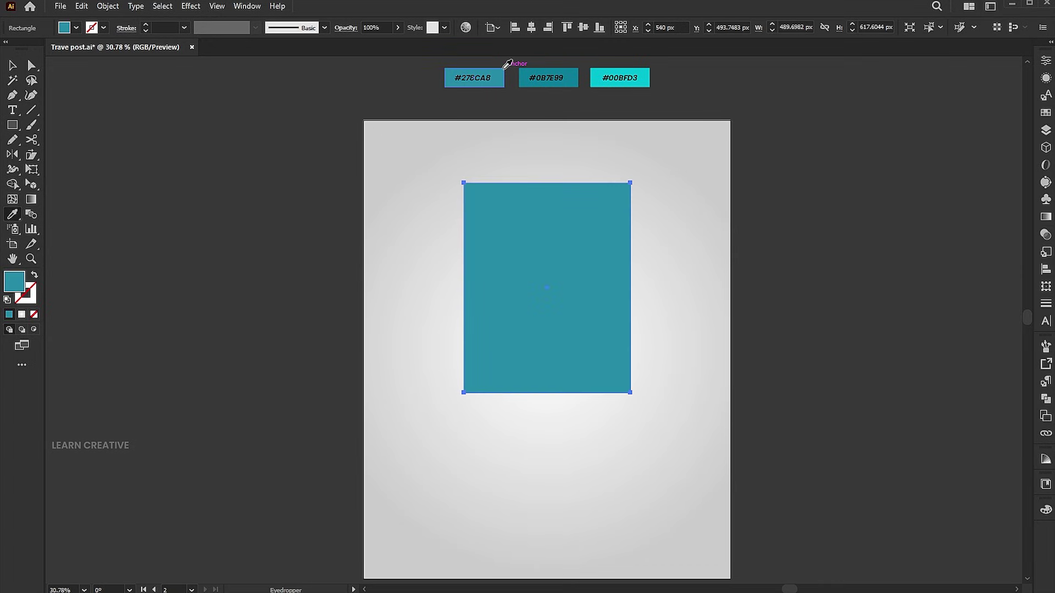
key("v")
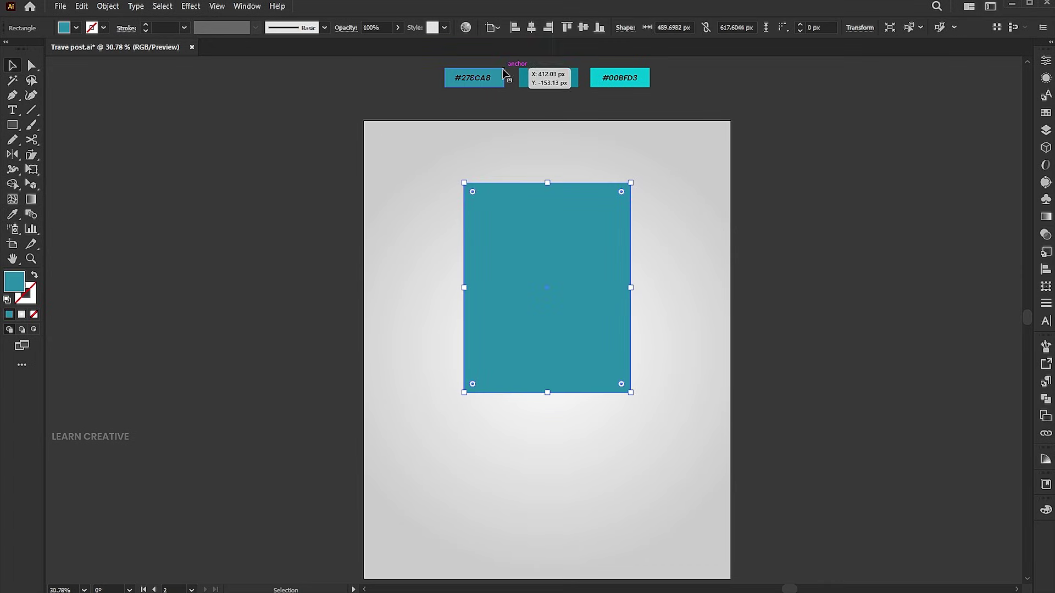
Step: Perspective-distort the teal rectangle into a trapezoid that is wider at the bottom
left_click(30, 168)
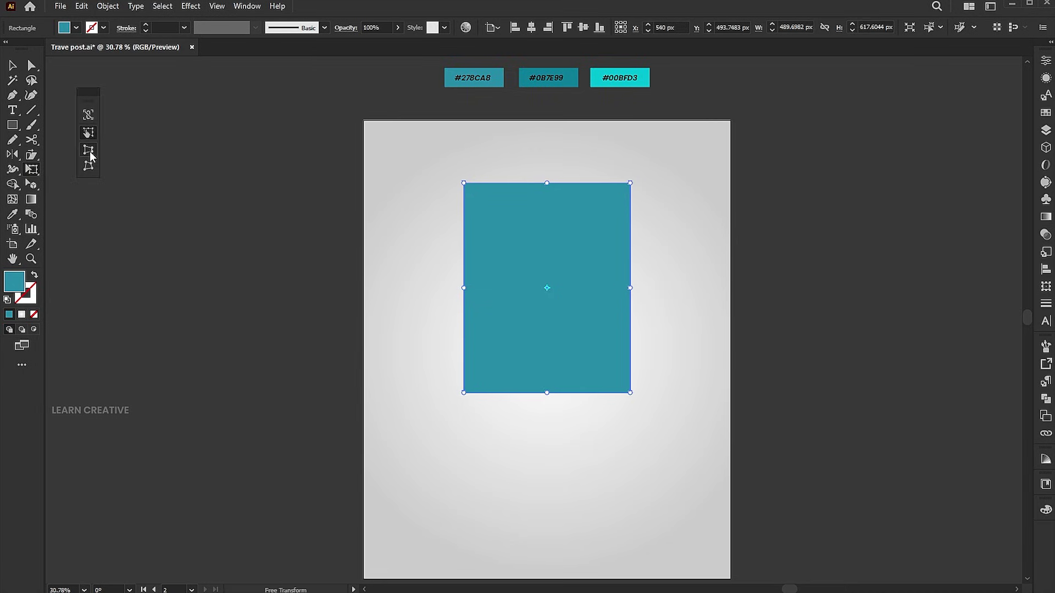
left_click(89, 151)
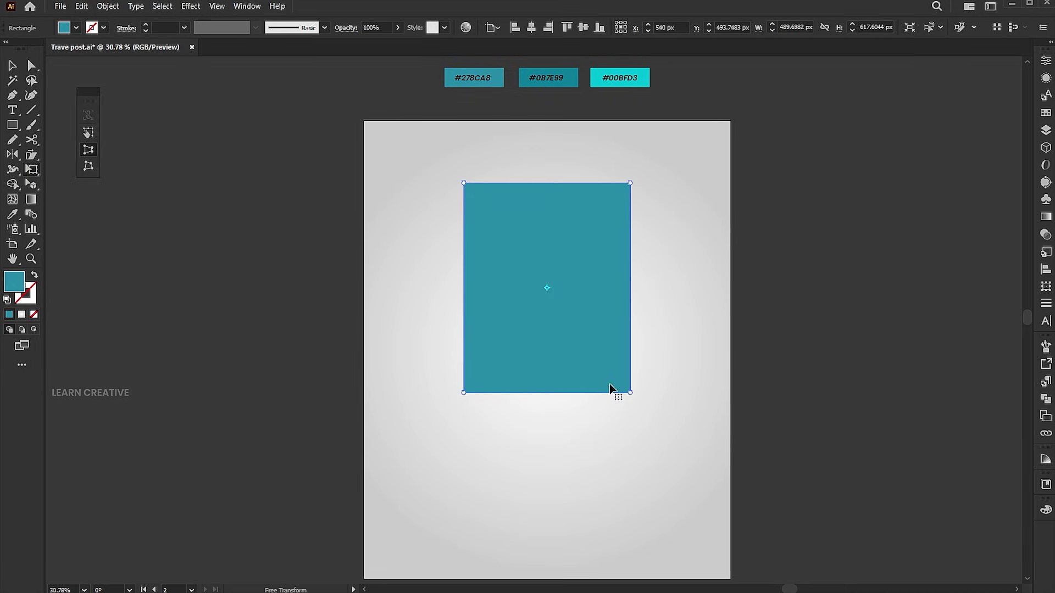
left_click_drag(629, 393, 679, 402)
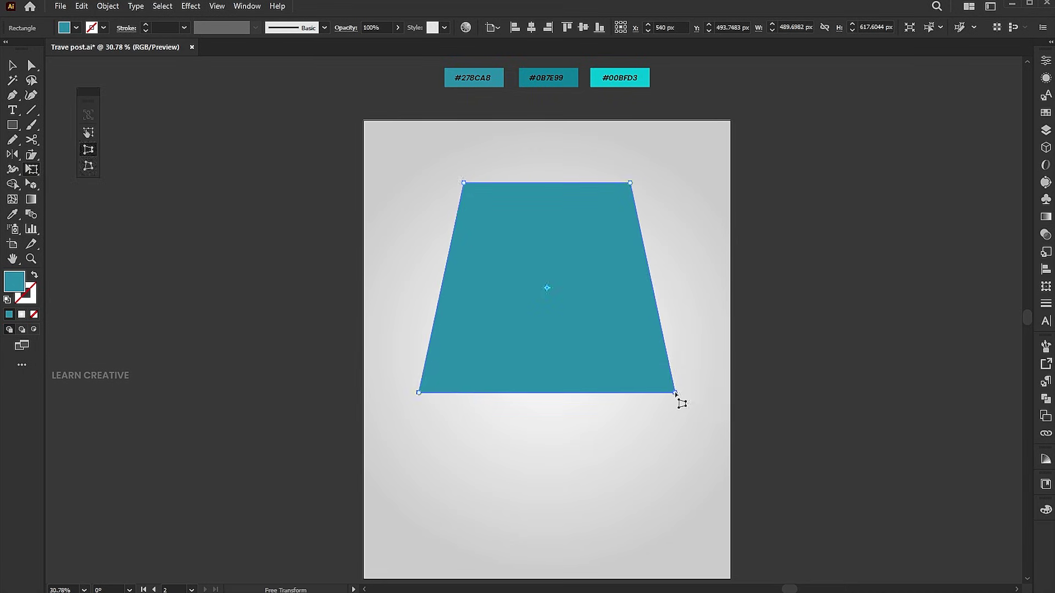
left_click_drag(629, 187, 627, 184)
key("v")
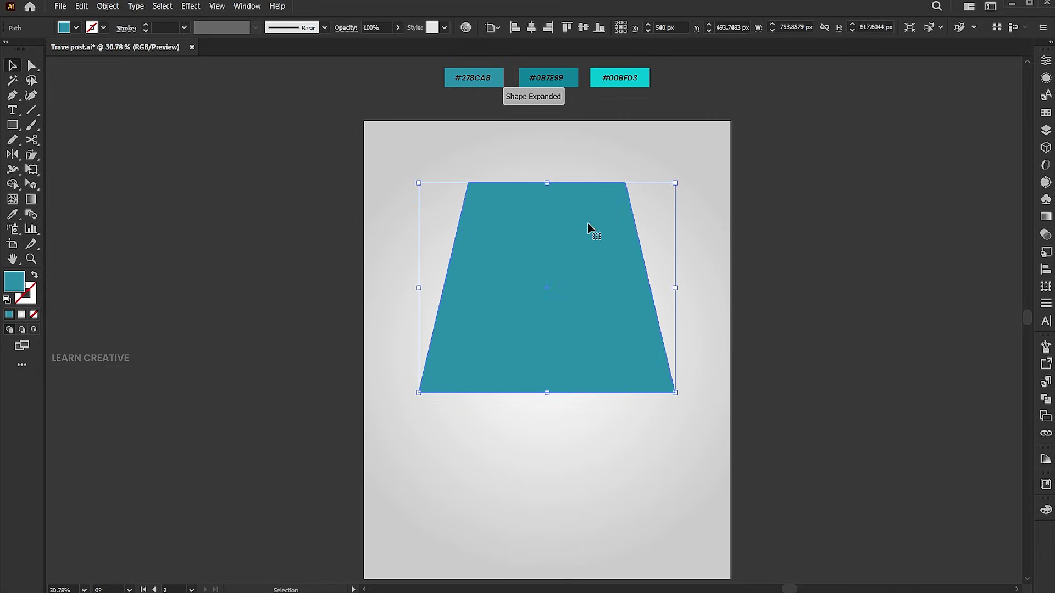
Step: Round all of the trapezoid's corners heavily, then stretch the shape taller and raise it slightly
key("a")
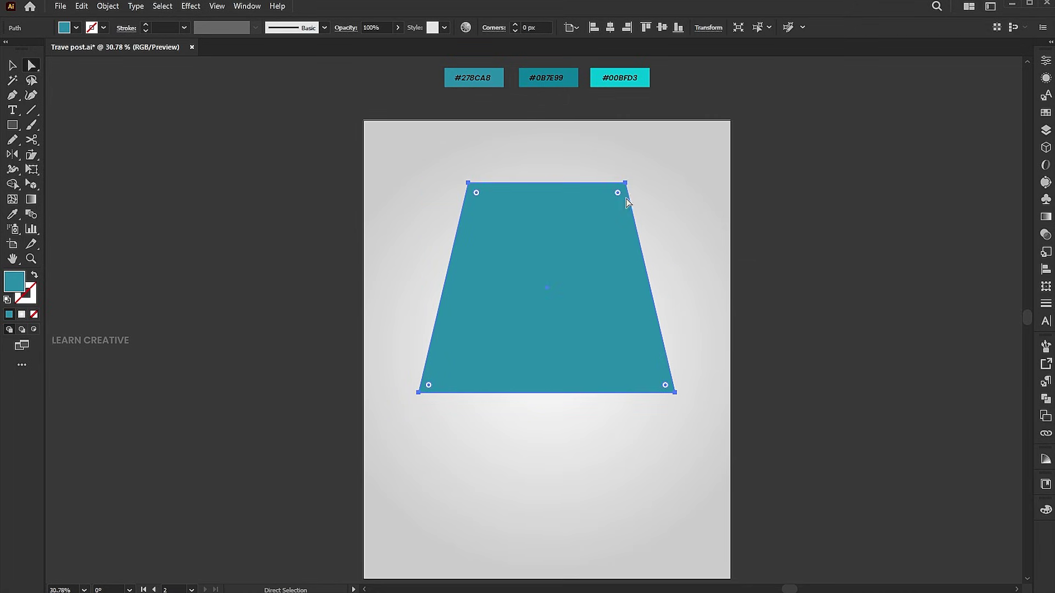
left_click_drag(624, 199, 579, 268)
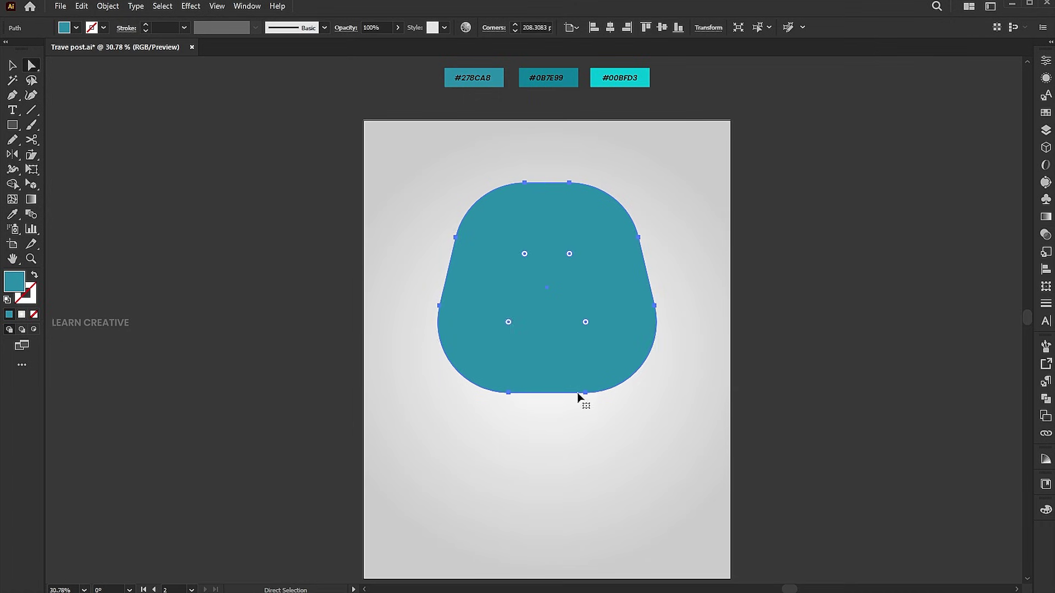
key("v")
left_click_drag(549, 394, 552, 409)
left_click(716, 284)
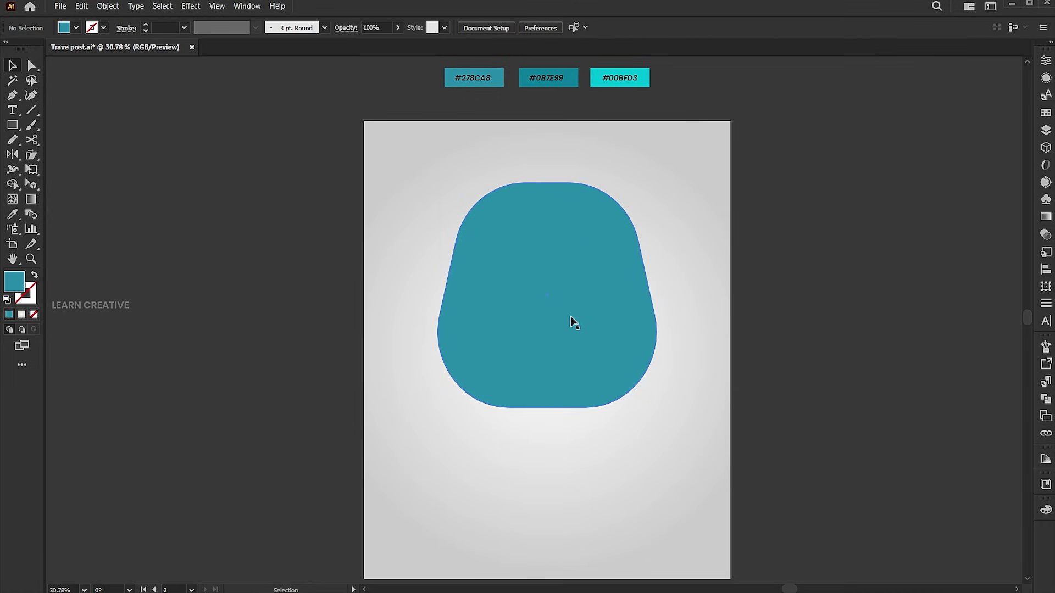
left_click_drag(571, 316, 570, 312)
left_click(758, 283)
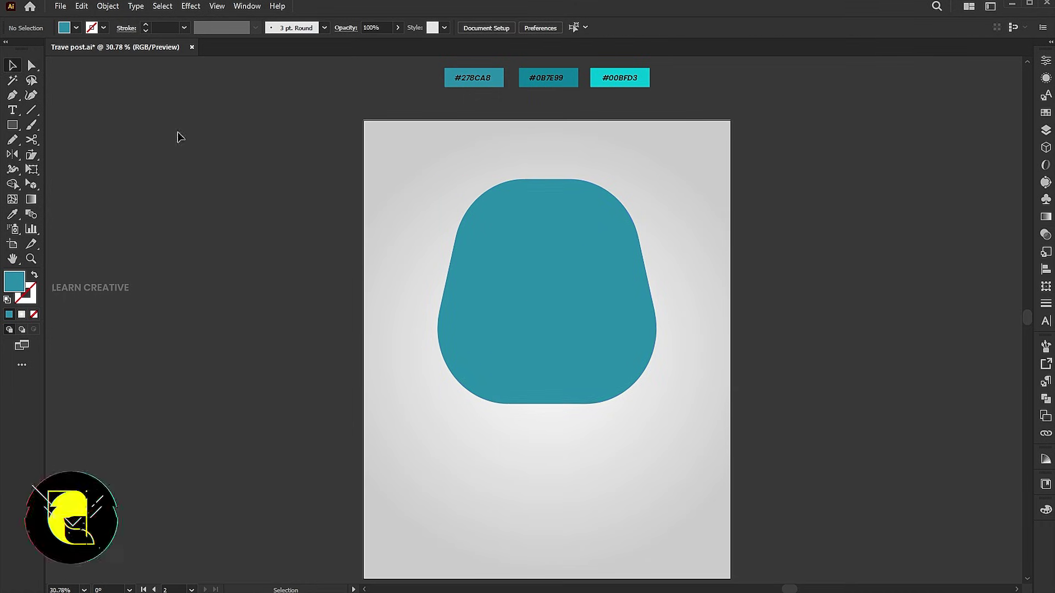
Step: Place the dfadsfa airplane image into the poster
left_click(61, 6)
left_click(84, 229)
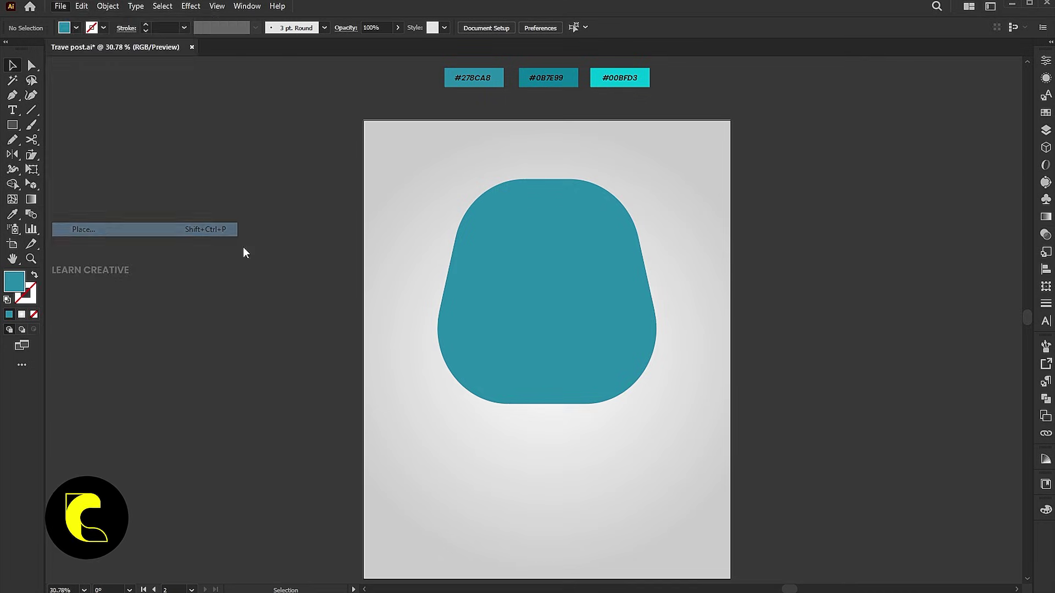
left_click(218, 82)
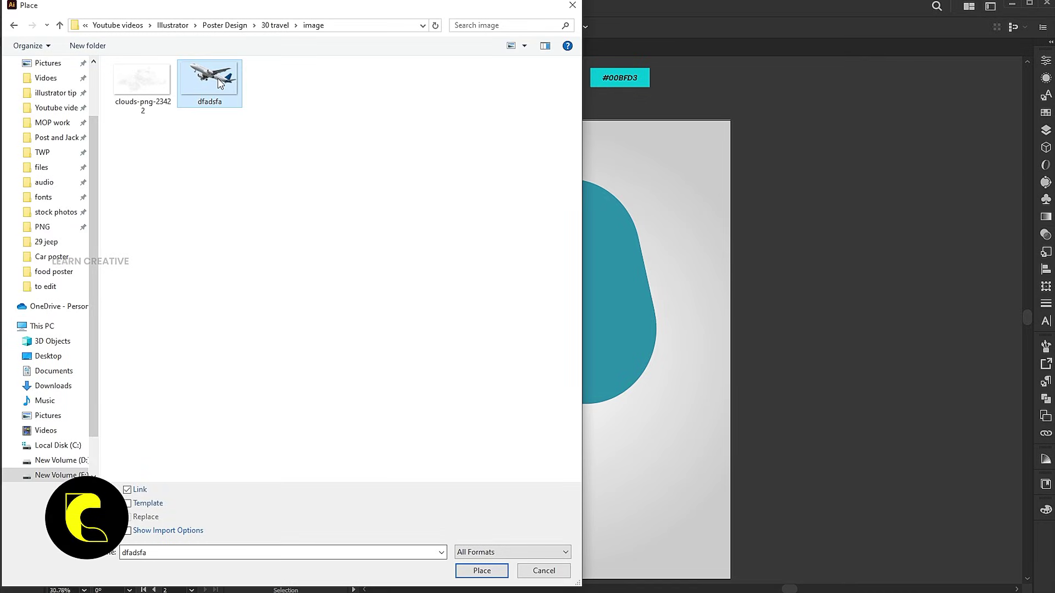
left_click(480, 571)
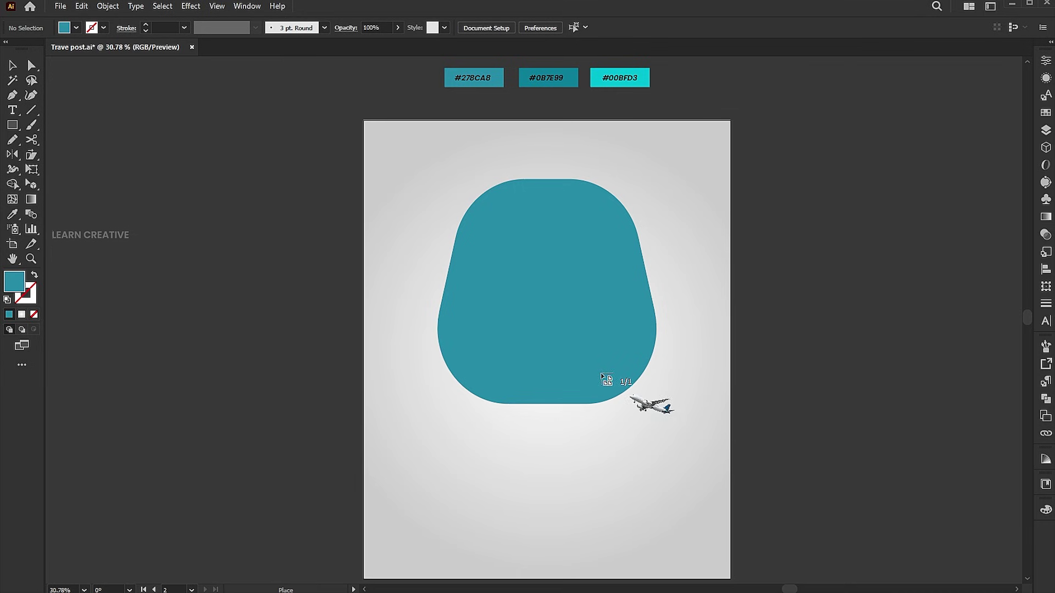
Step: Enlarge the airplane image and position it across the teal window
mouse_move(473, 261)
left_mouse_down()
mouse_move(666, 382)
mouse_move(737, 405)
mouse_move(761, 429)
left_mouse_up()
left_click_drag(642, 330, 584, 351)
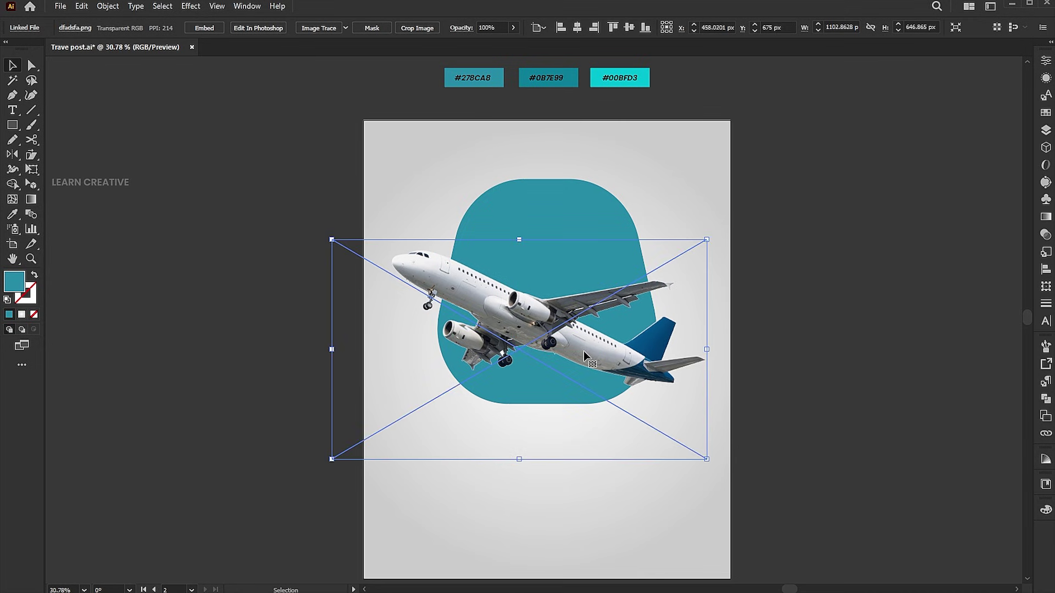
left_click_drag(709, 459, 756, 473)
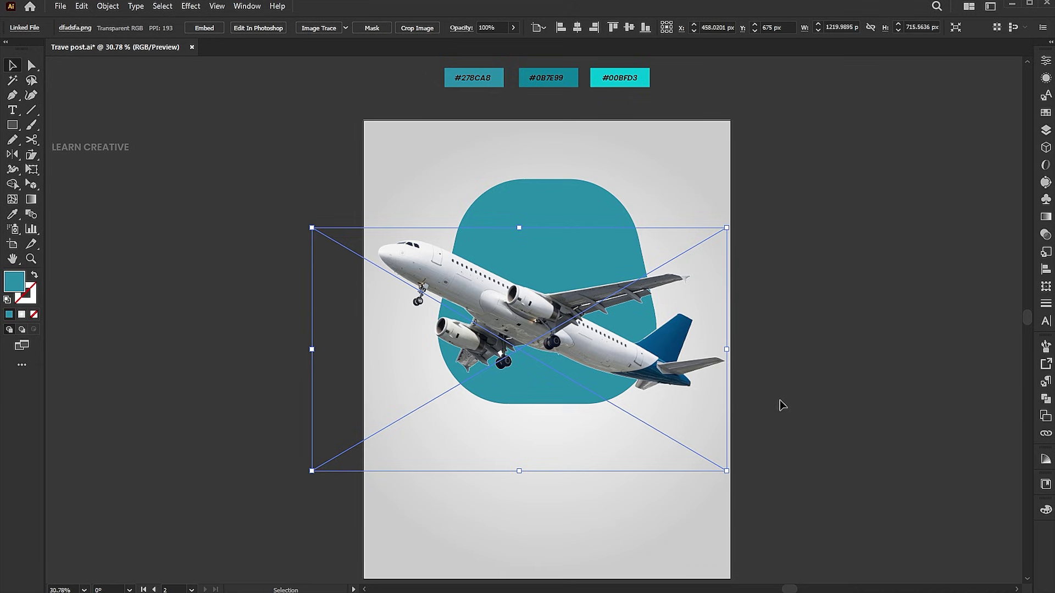
left_click_drag(646, 375, 642, 375)
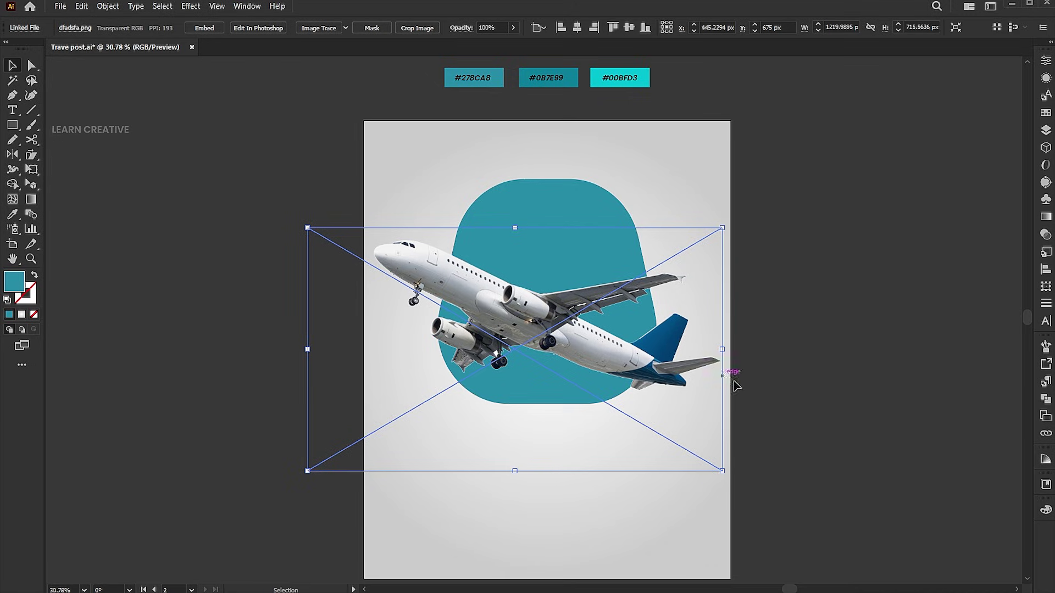
left_click_drag(510, 354, 519, 353)
left_click(506, 196)
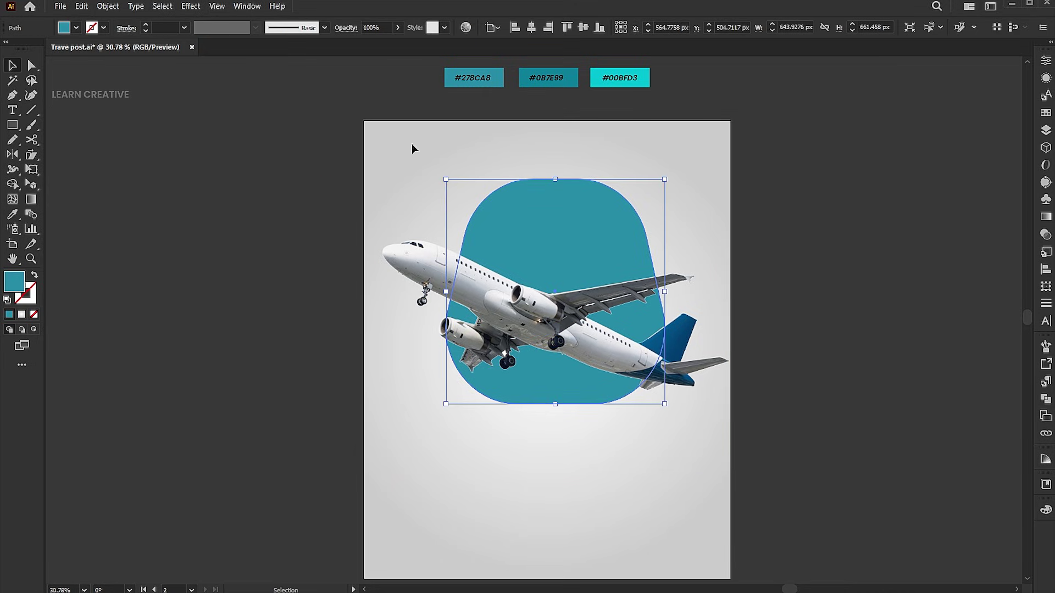
Step: Paste a copy of the teal shape in front and make it a clipping mask over the airplane
left_click(82, 6)
left_click(105, 66)
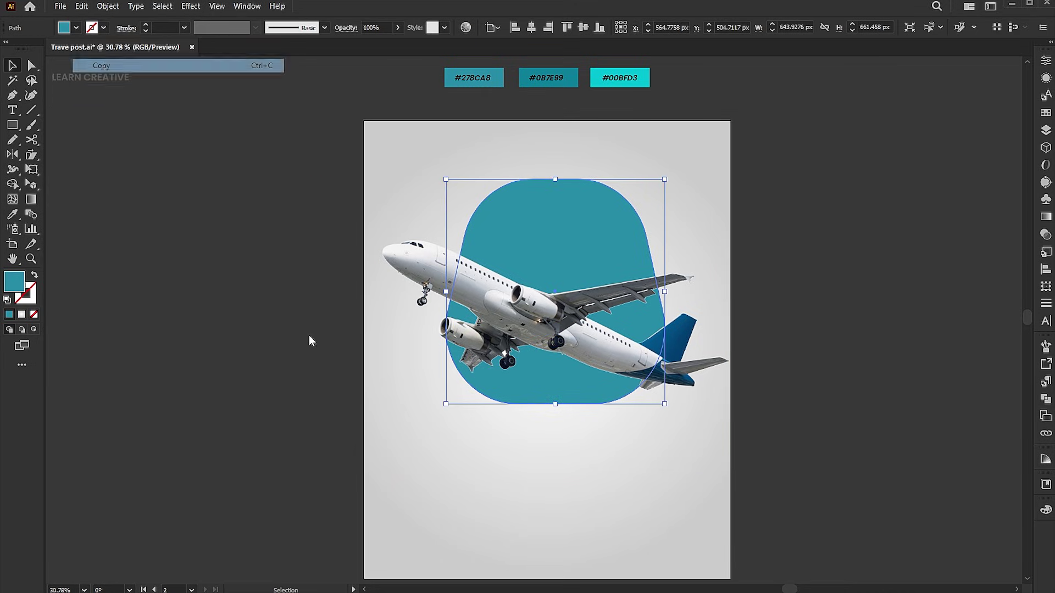
left_click(308, 337)
left_click(82, 6)
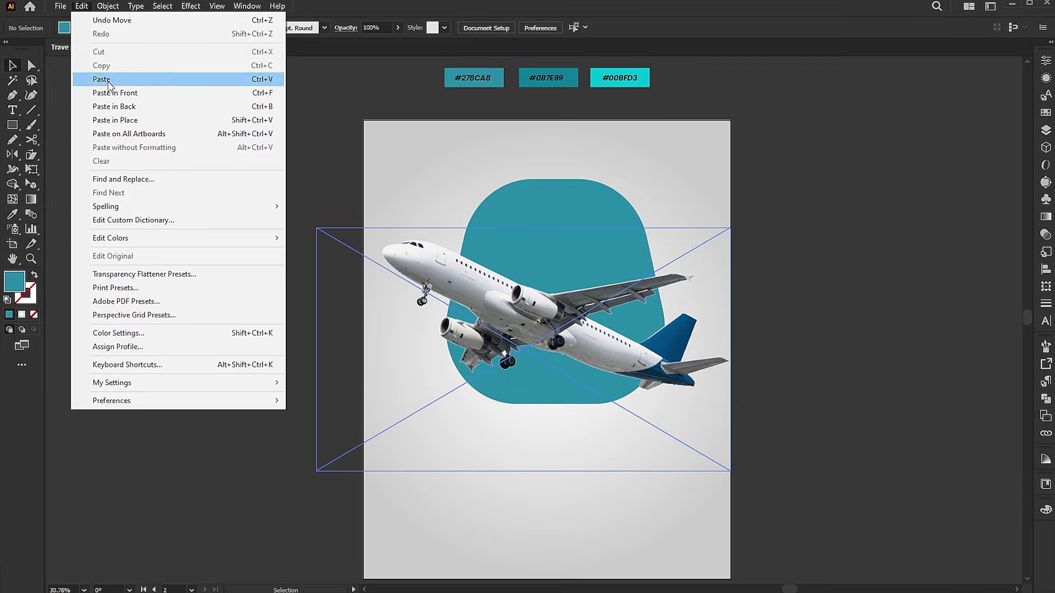
left_click(108, 90)
left_click(367, 244, "shift")
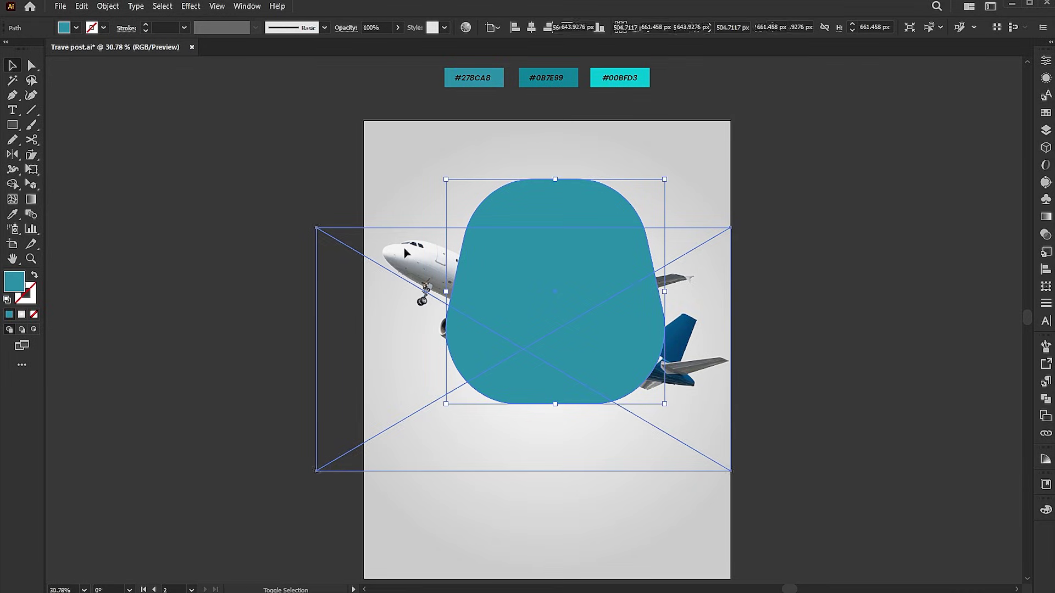
right_click(509, 256)
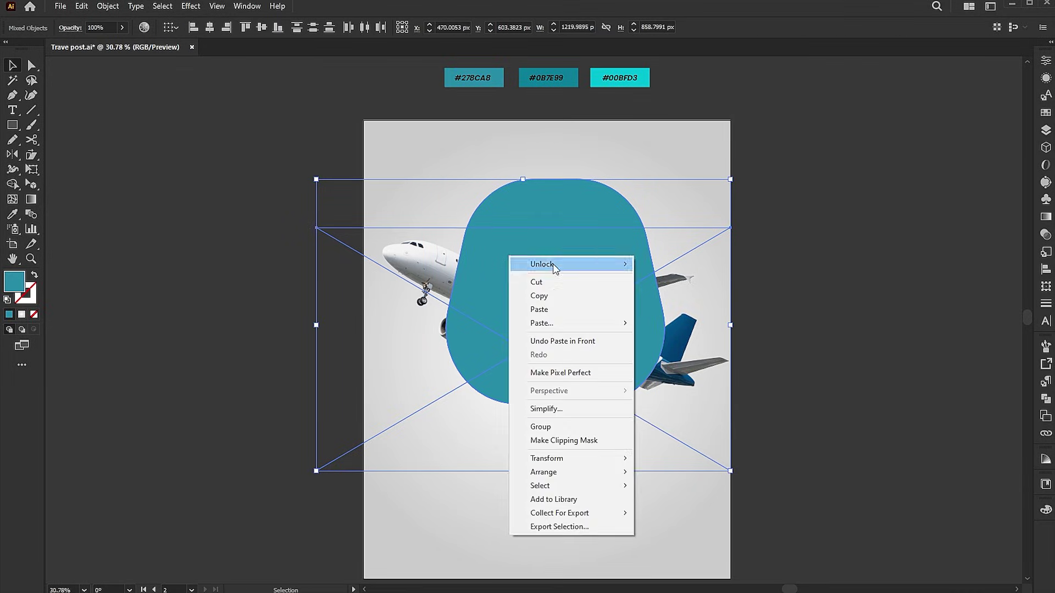
left_click(573, 441)
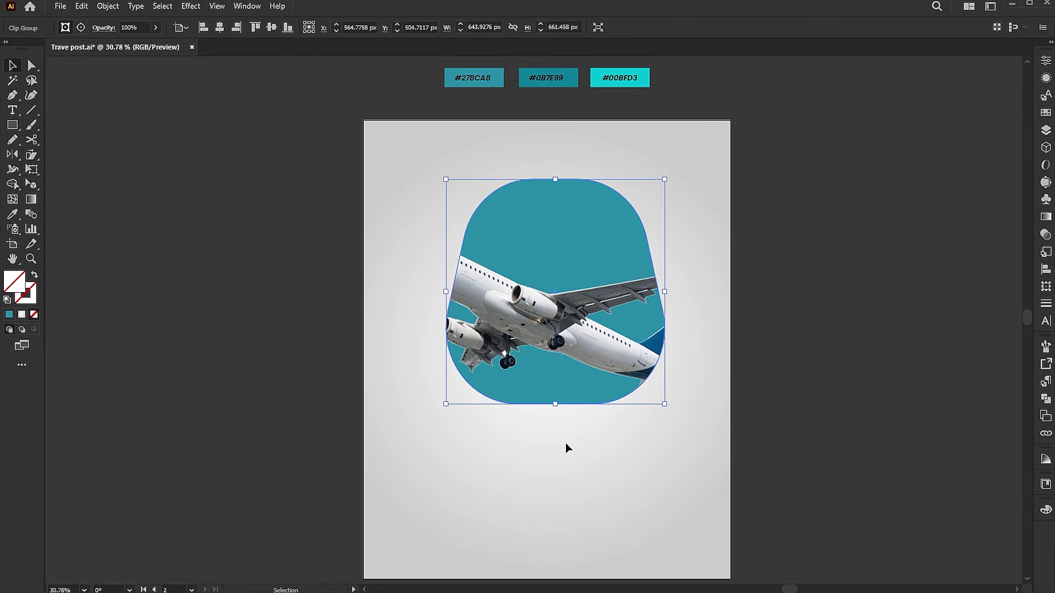
Step: Pull the clip path's left edge out to reveal the nose, and add a right-edge anchor dragged past the wing
left_click(32, 67)
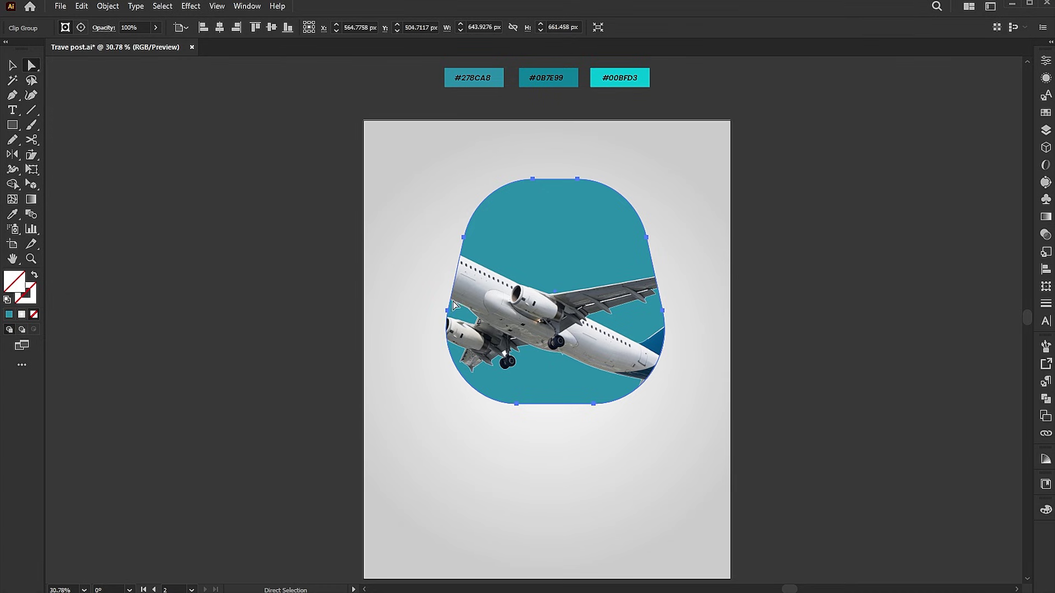
left_click_drag(448, 314, 373, 231)
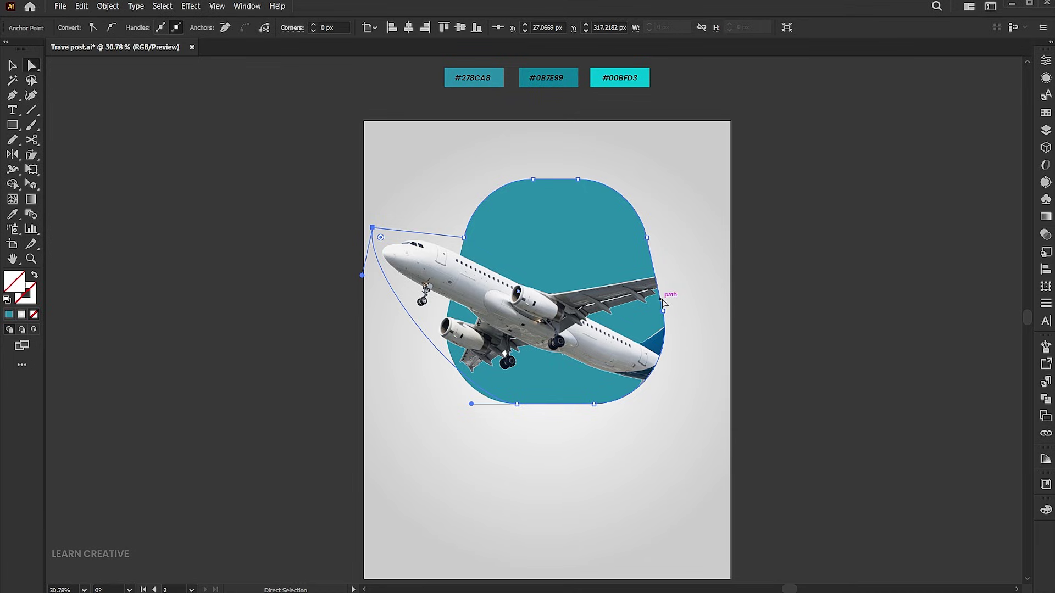
left_click(656, 270)
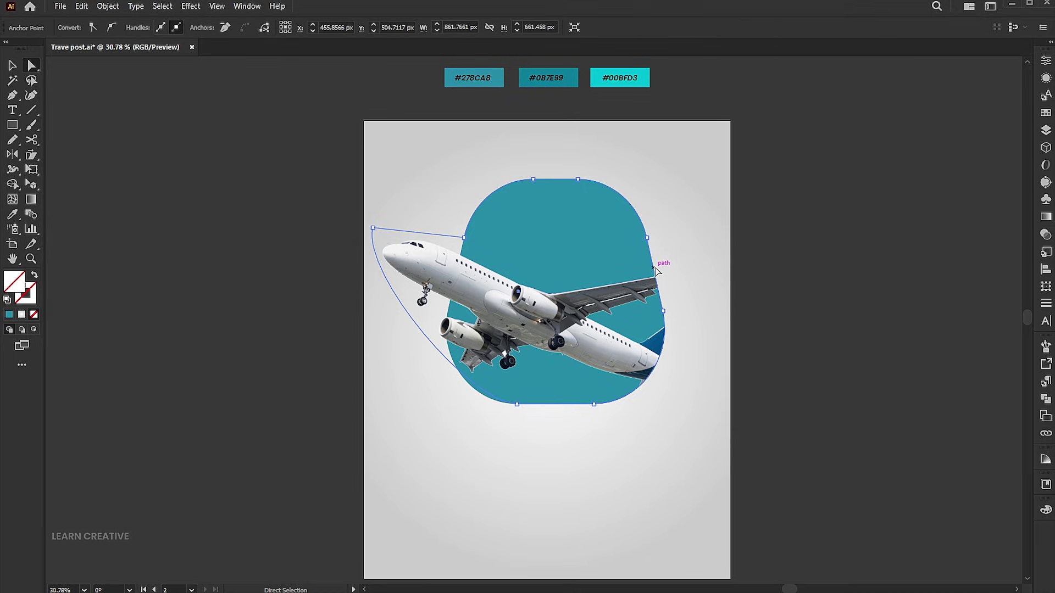
key("p")
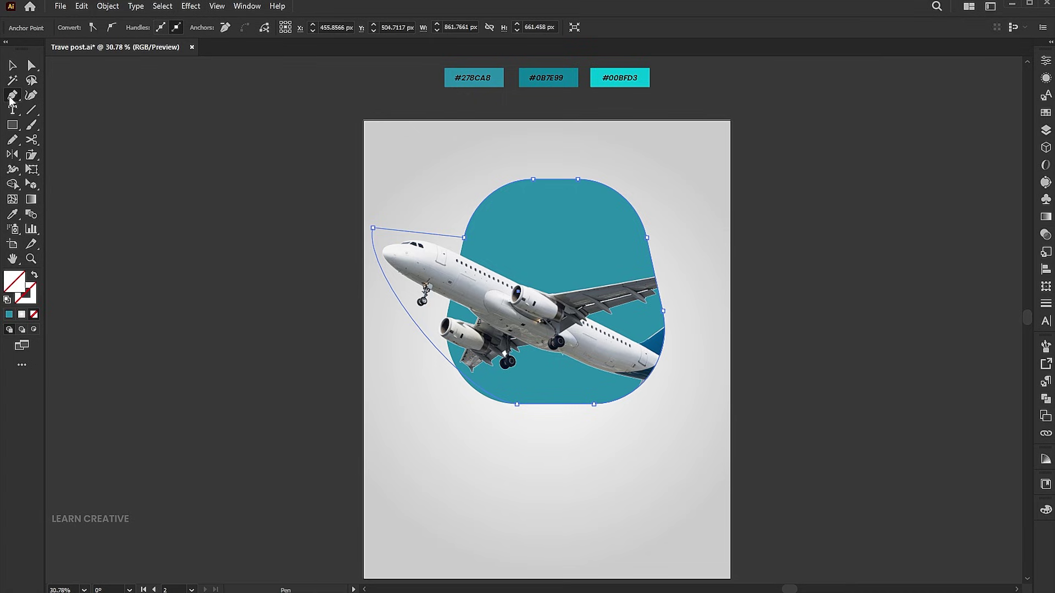
left_click(654, 268)
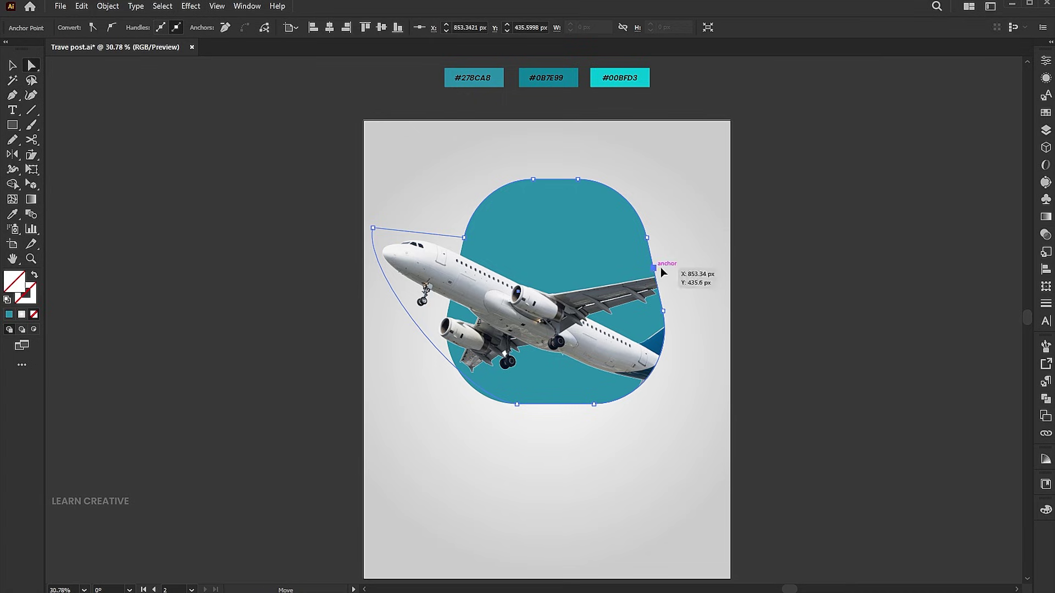
left_click_drag(662, 272, 719, 276)
key("v")
left_click(794, 249)
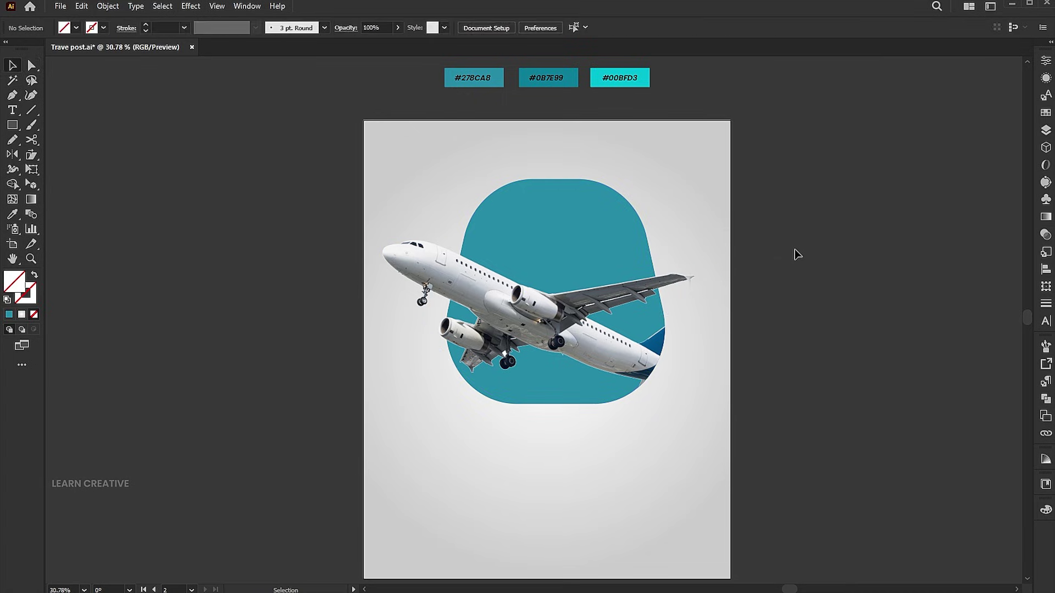
Step: Enlarge the airplane image inside the clip group and reposition it slightly
left_click_drag(489, 286, 511, 320)
key("ctrl+z")
left_click(110, 119)
left_click(31, 66)
key("v")
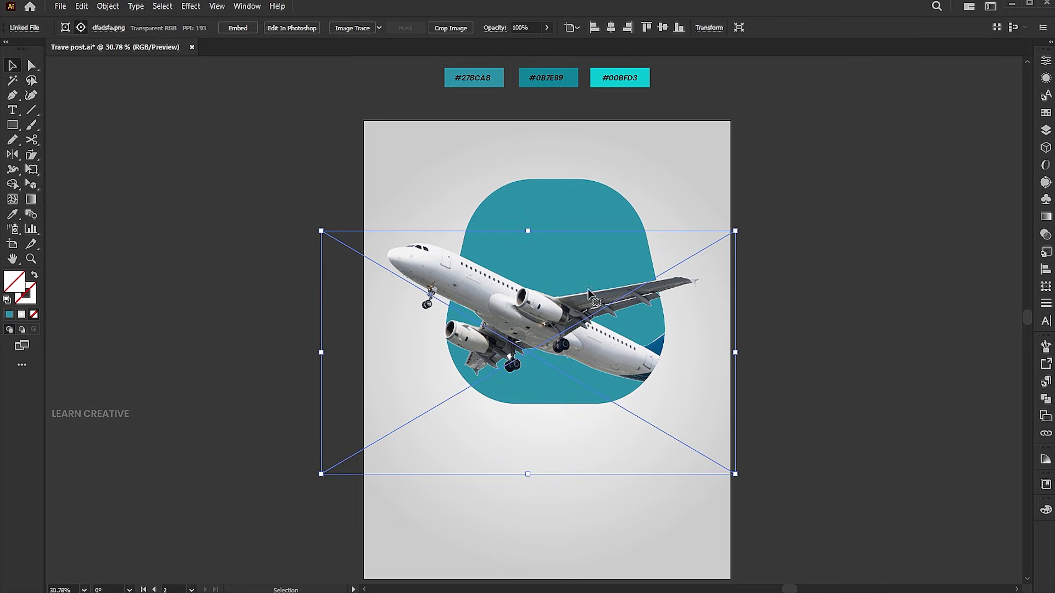
left_click_drag(735, 231, 750, 223)
key("a")
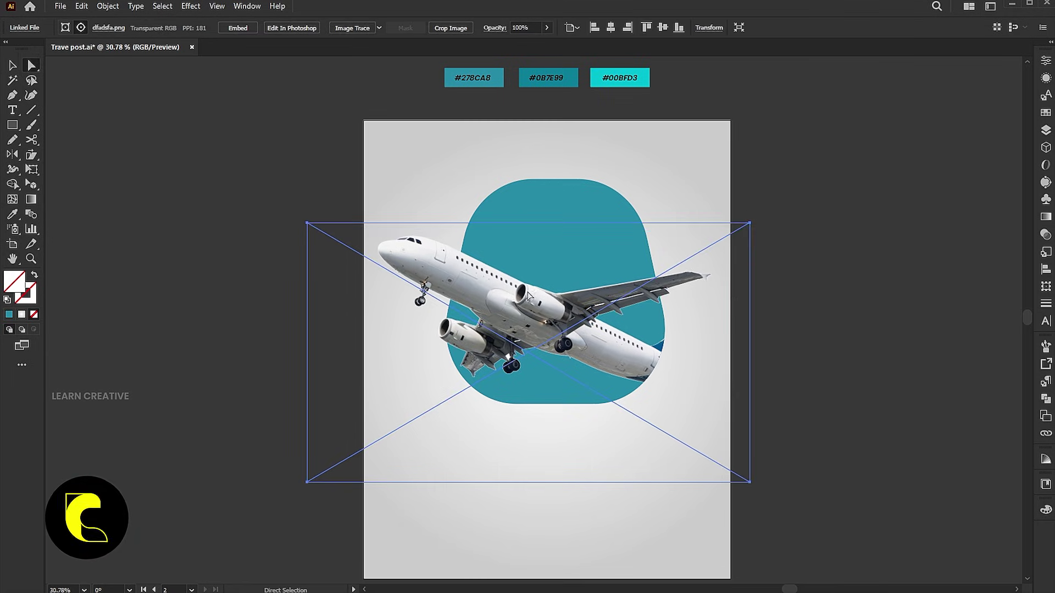
left_click_drag(528, 295, 538, 296)
key("v")
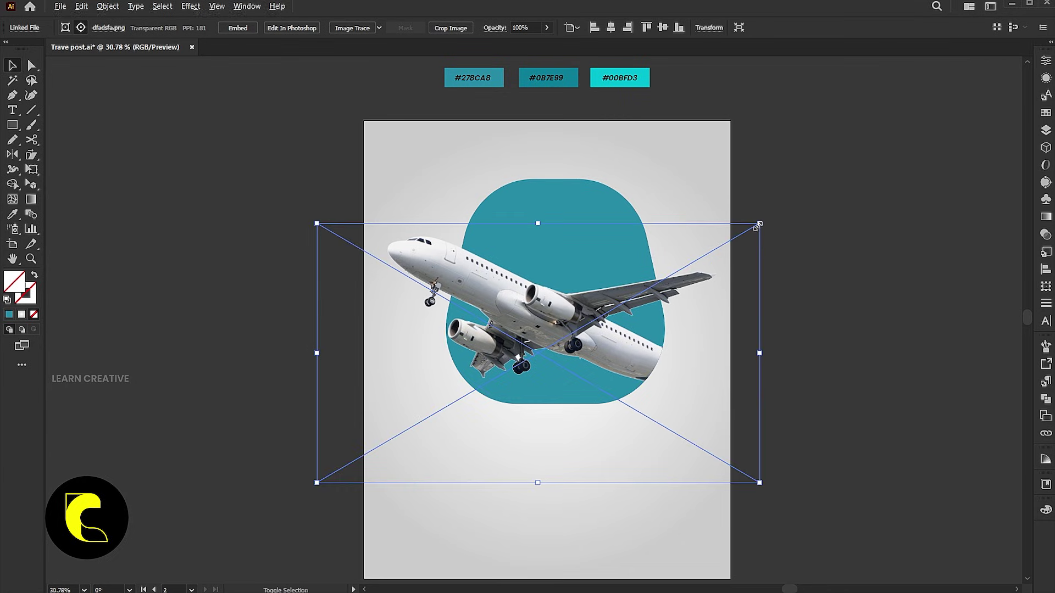
mouse_move(758, 224)
left_mouse_down()
mouse_move(769, 217)
mouse_move(759, 224)
left_mouse_up()
key("a")
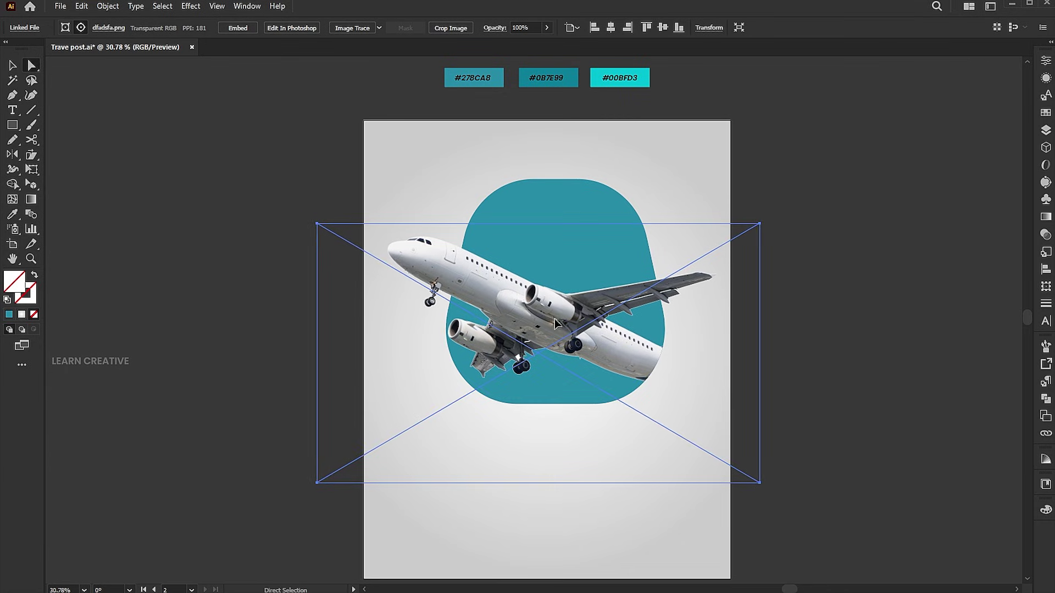
left_click_drag(555, 323, 549, 326)
Step: Drag the right clip anchor further out so the wing tip fully clears the window
left_click(881, 309)
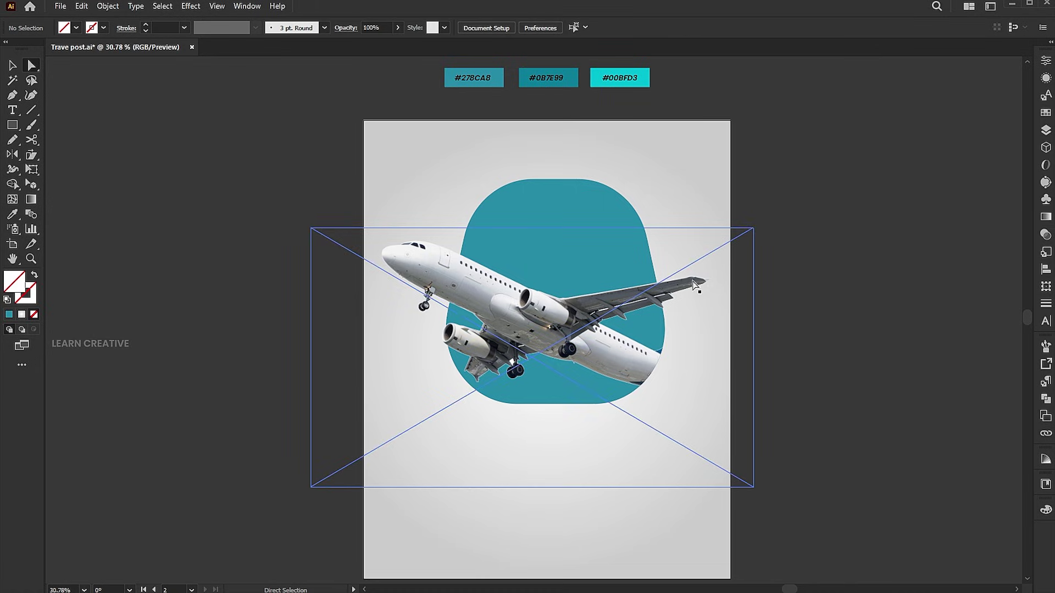
left_click(699, 281)
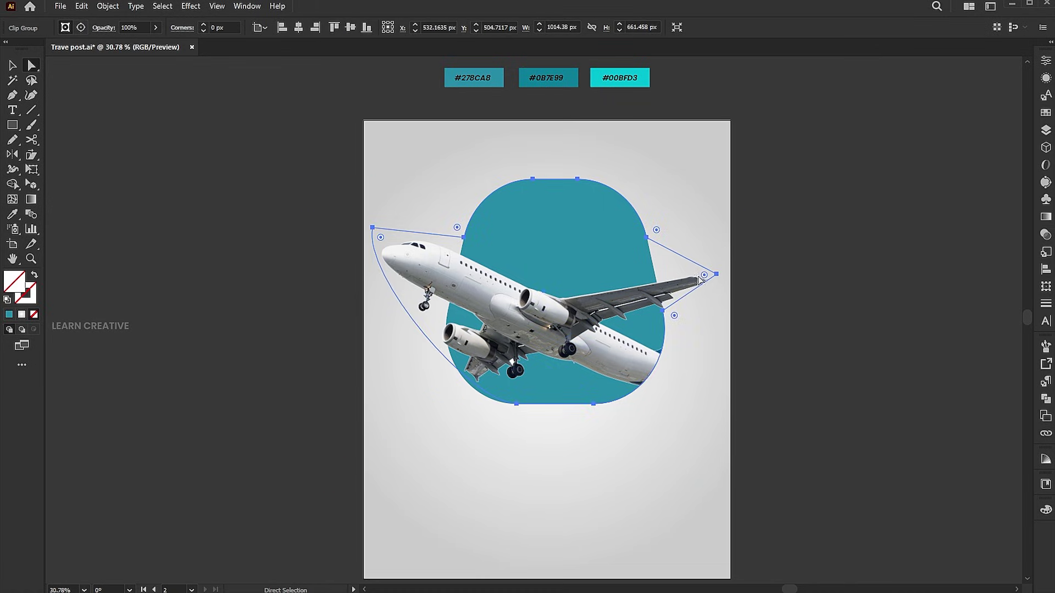
left_click_drag(716, 273, 726, 286)
left_click(839, 271)
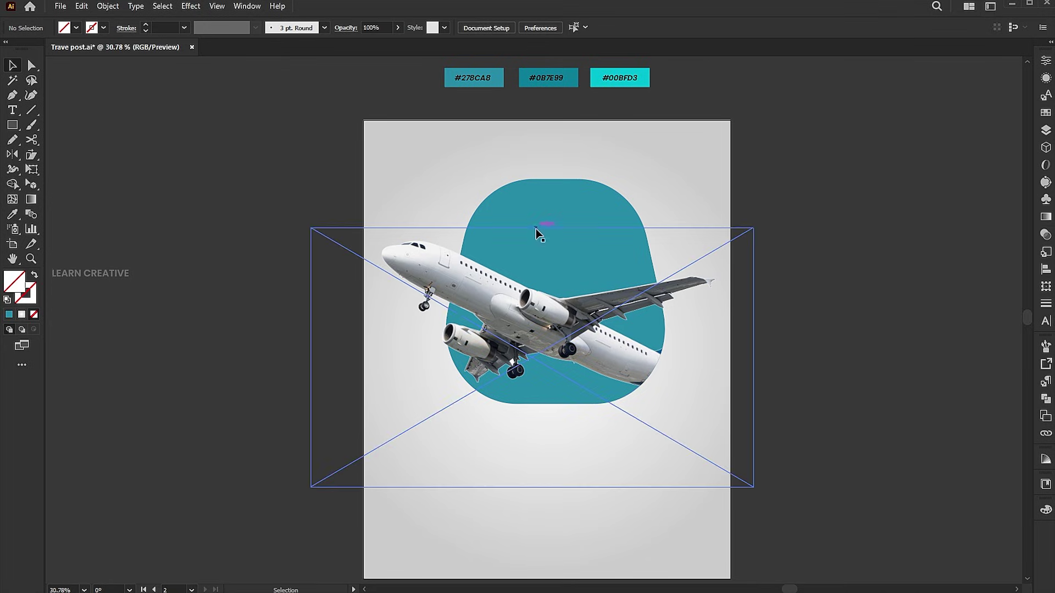
left_click(552, 199)
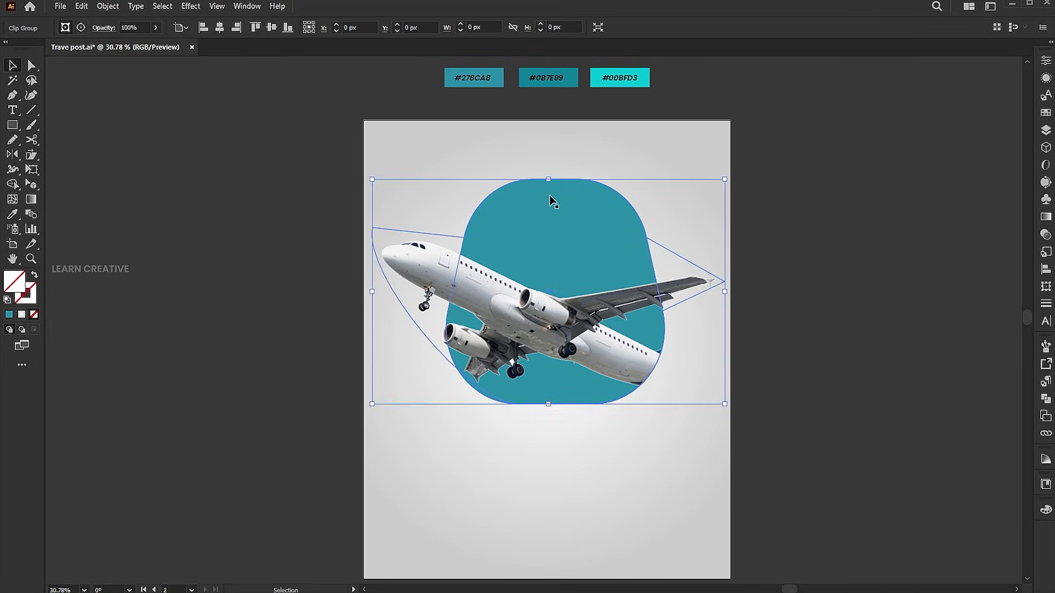
Step: Offset the teal window path by 22 px and fill the copy with darker #0B7E99
left_click(107, 7)
mouse_move(165, 309)
left_click(338, 360)
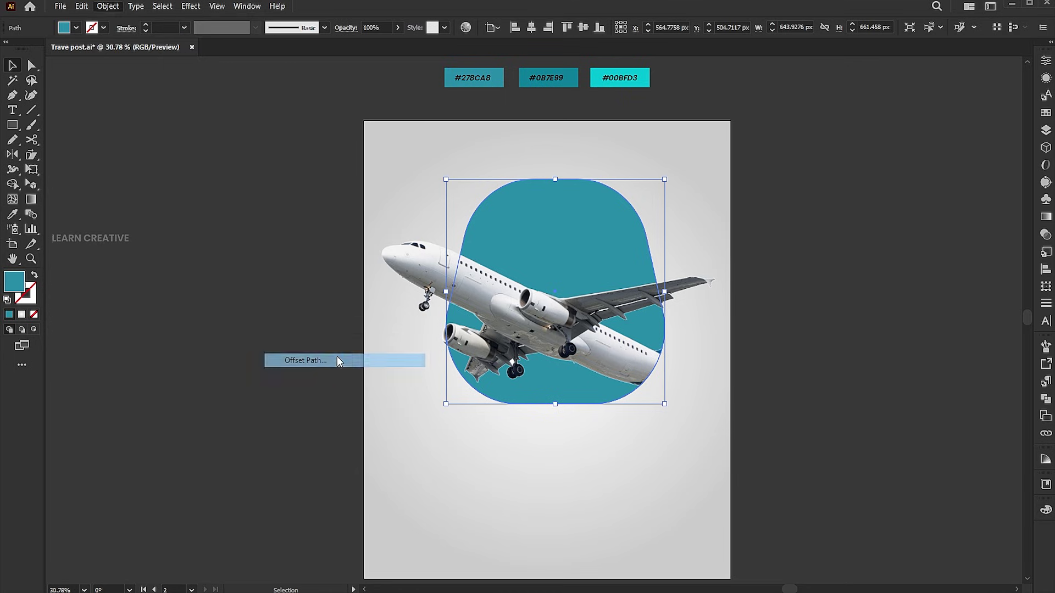
type("22")
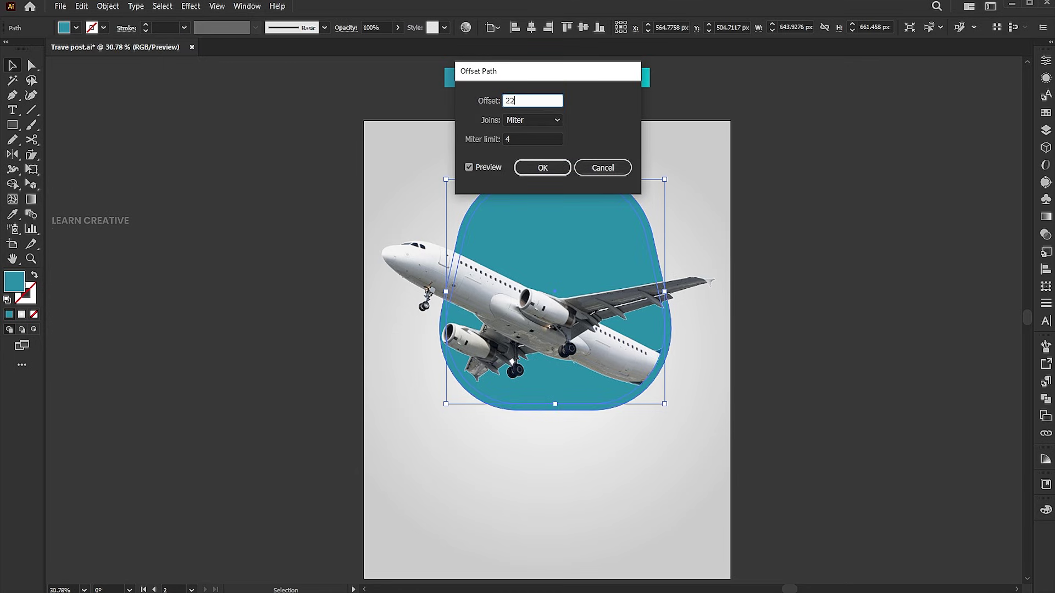
key("Return")
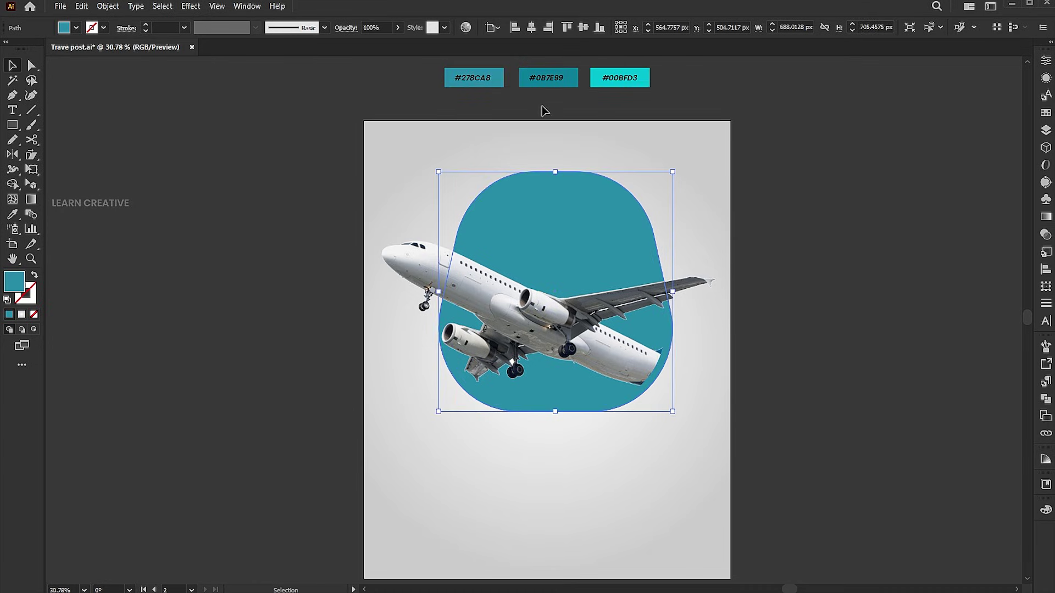
left_click(13, 214)
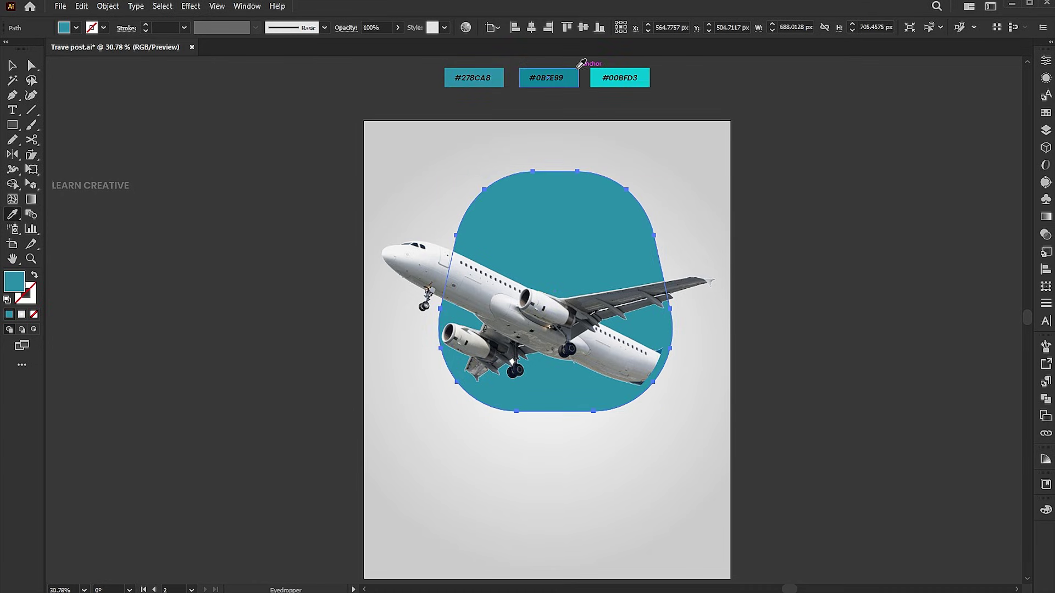
left_click(577, 70)
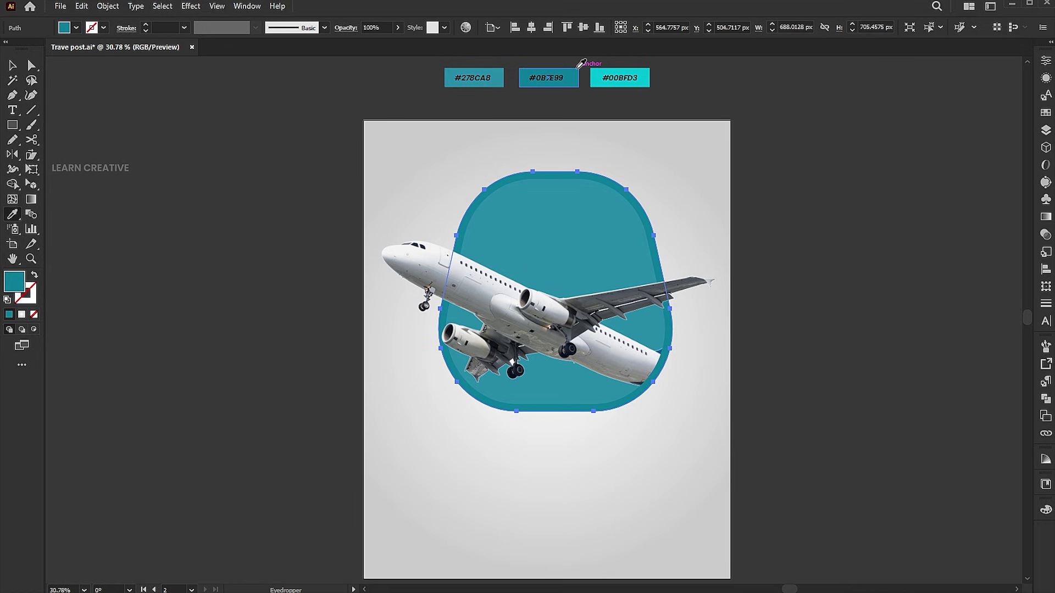
left_click(108, 6)
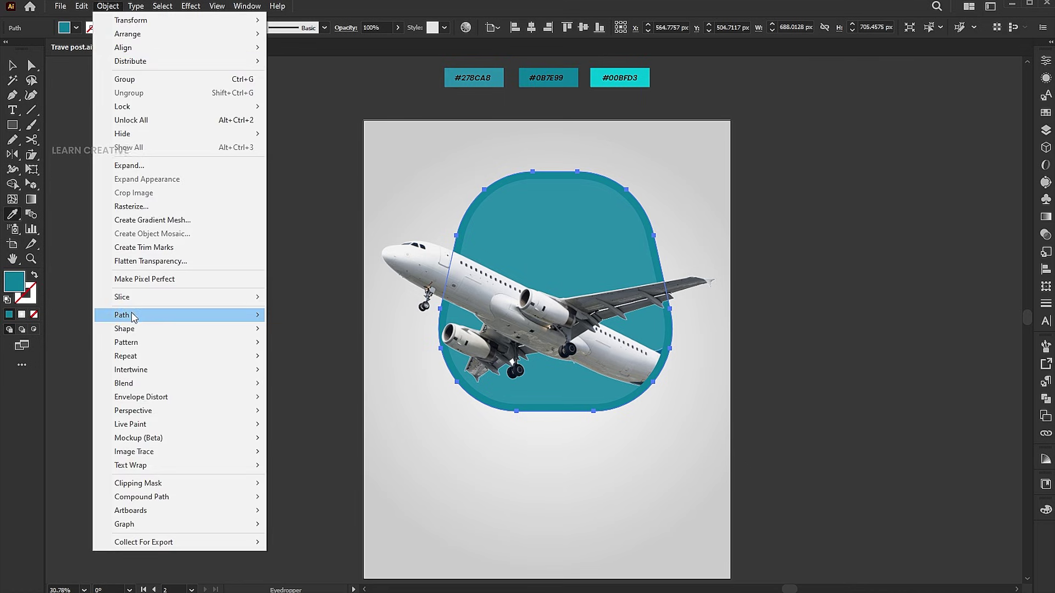
Step: Create another 22 px offset path and fill the new outline with cyan #00BFD3
mouse_move(129, 314)
left_click(323, 362)
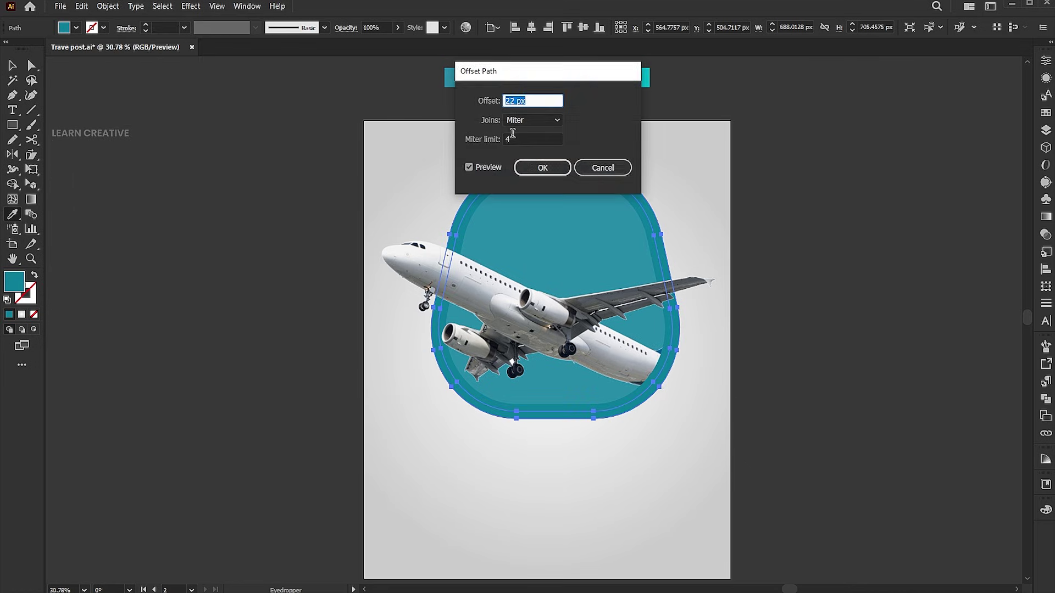
left_click(523, 167)
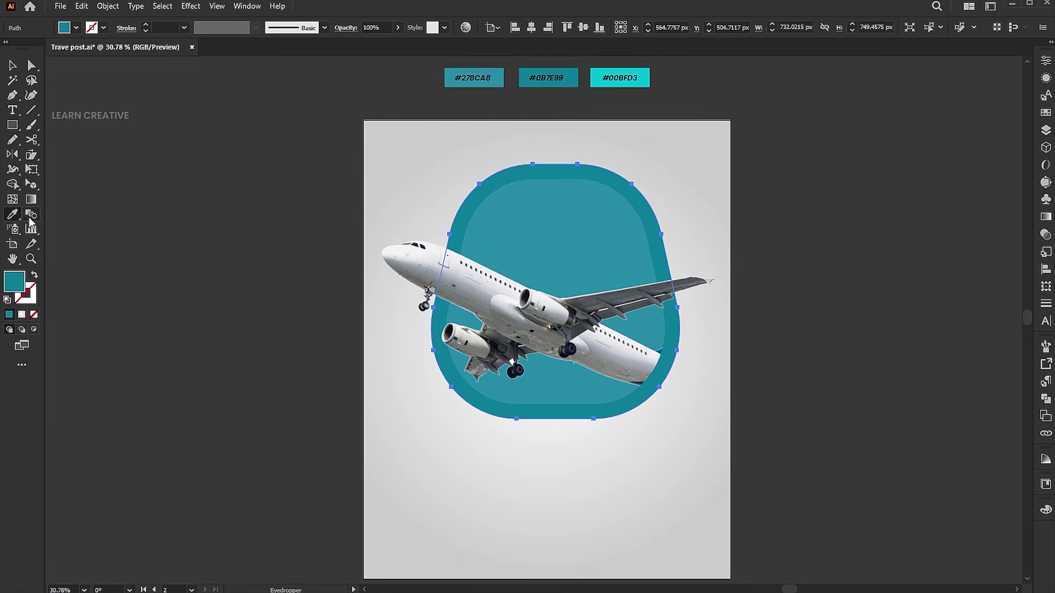
left_click(648, 71)
key("v")
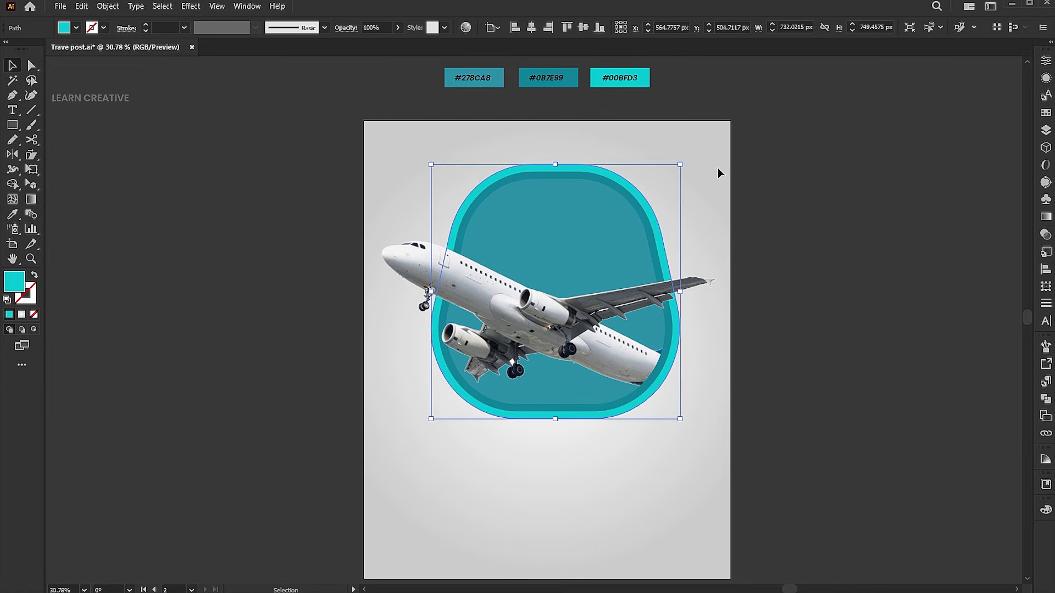
left_click(723, 169)
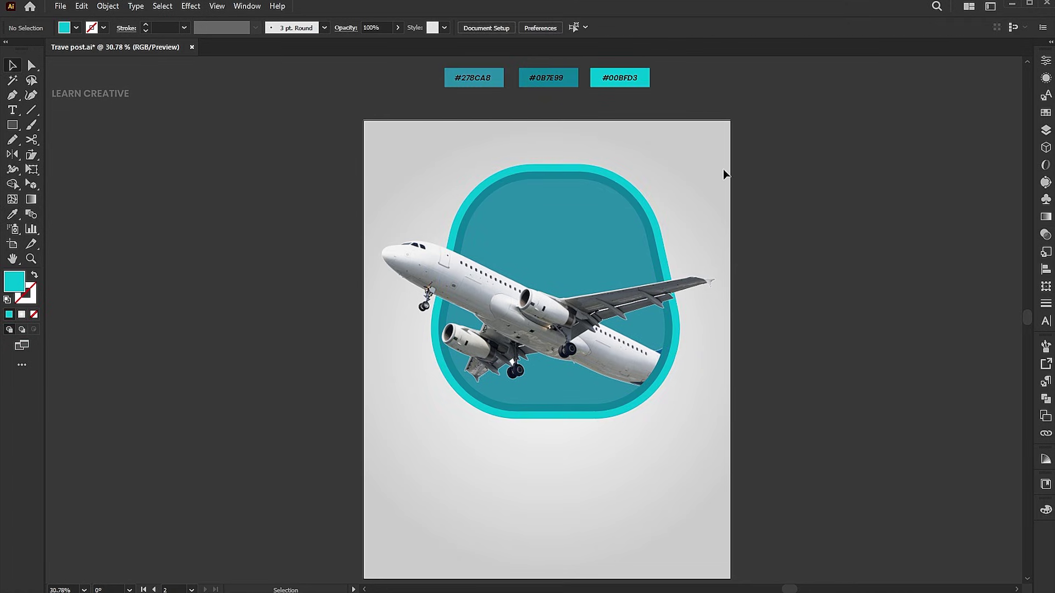
left_click(36, 66)
Step: Select the #0B7E99 and #00BFD3 bands and set their opacity to 20%
left_click(620, 185)
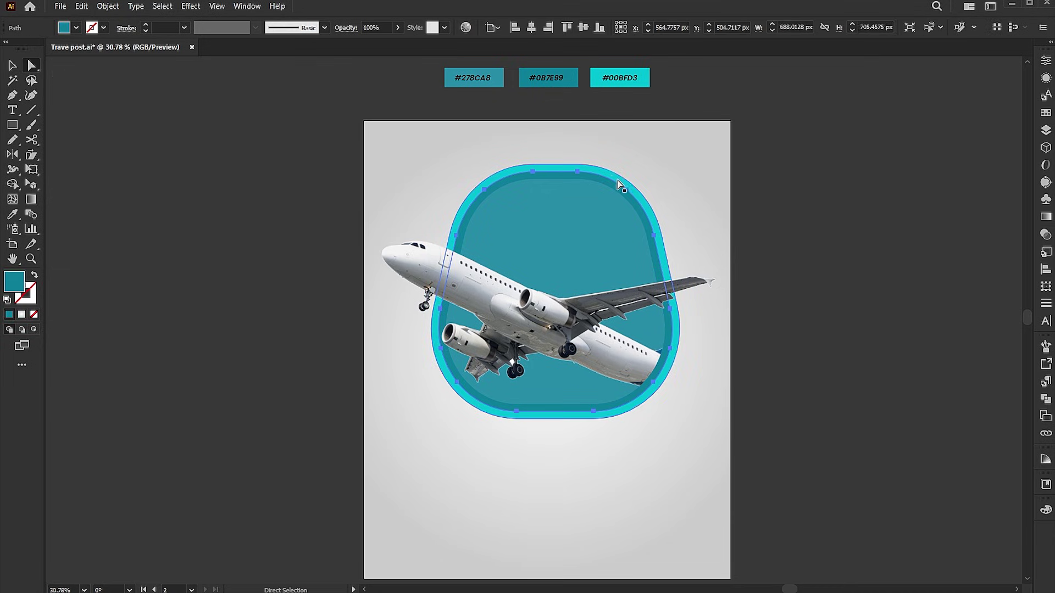
left_click(612, 179, "shift")
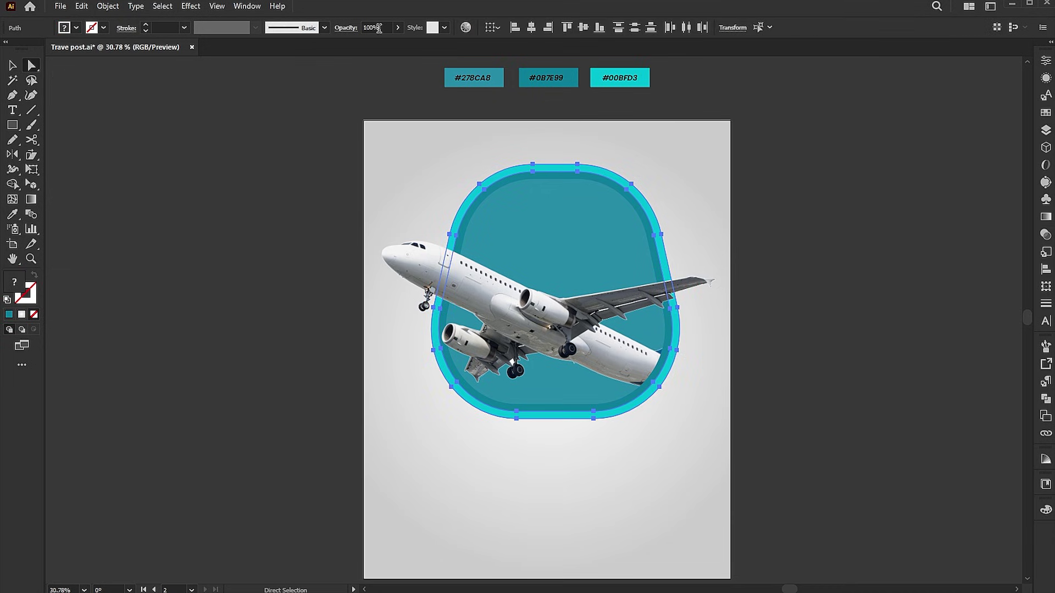
type("20")
key("Return")
key("v")
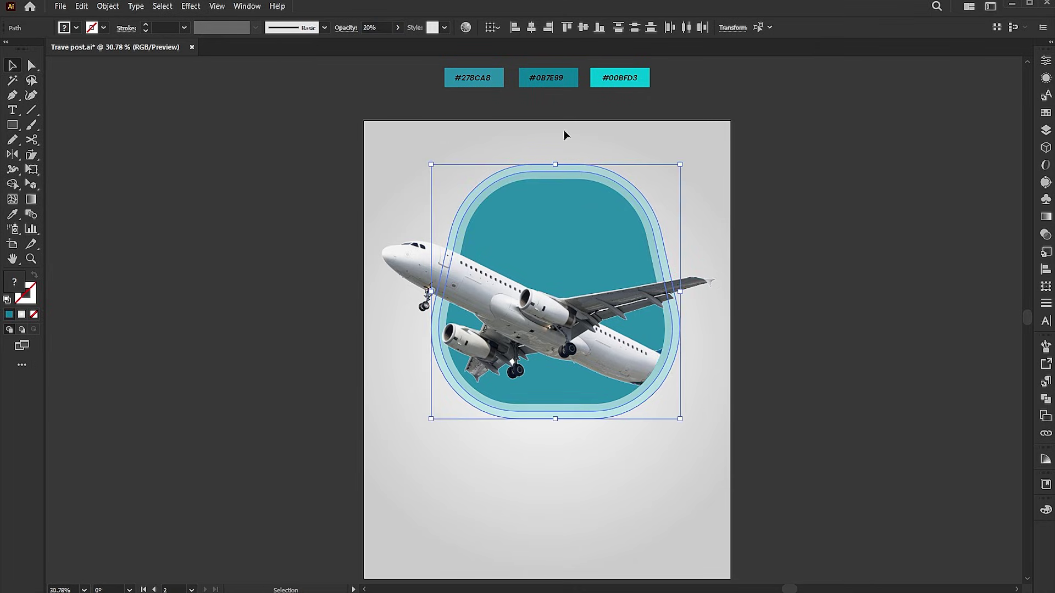
left_click(763, 191)
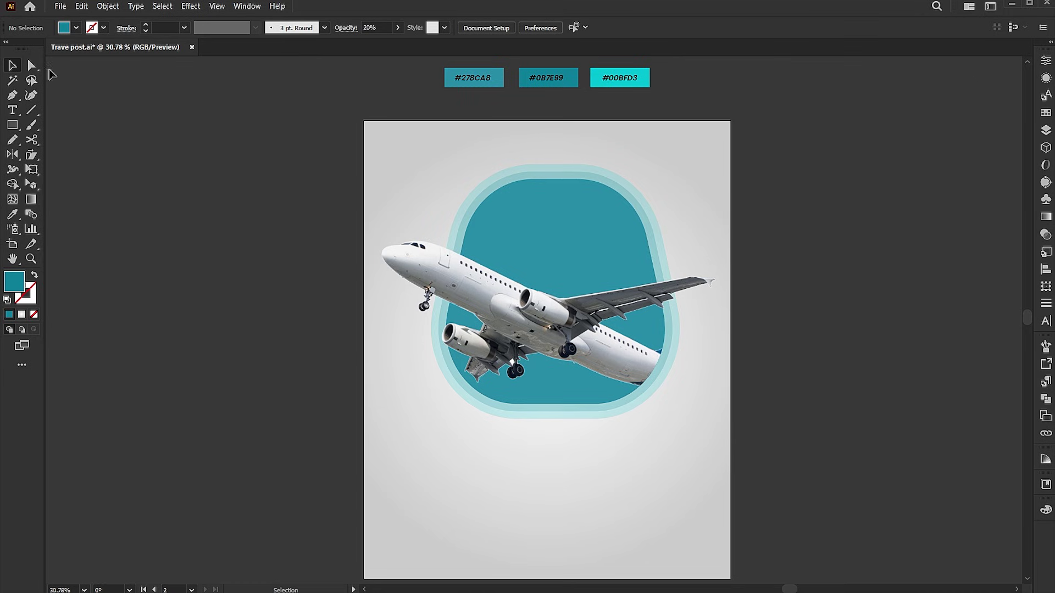
left_click(509, 282)
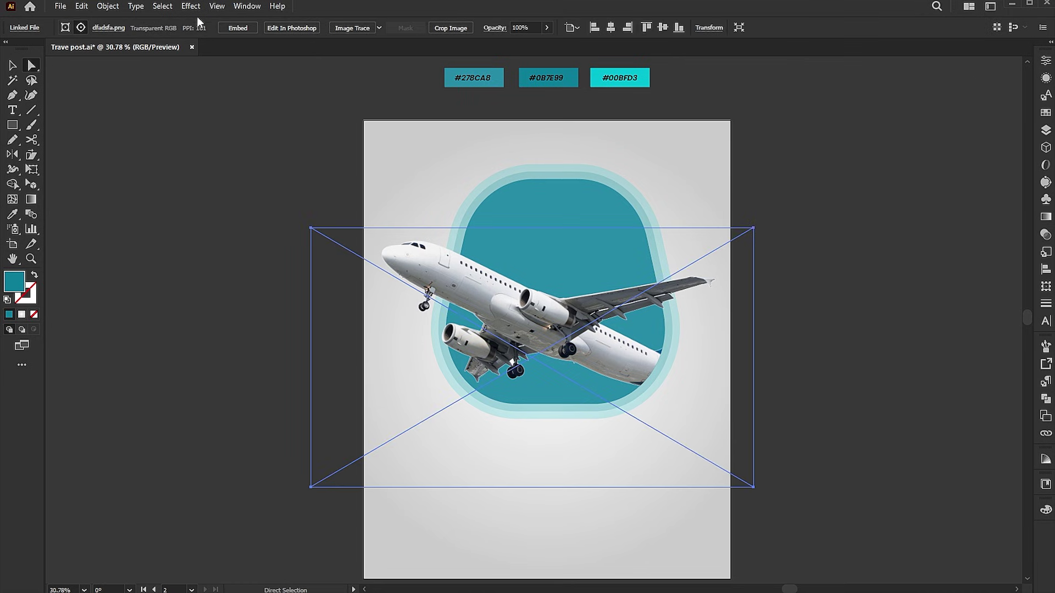
Step: Give the airplane image a Radial Blur with Amount 5 and the Zoom method
left_click(192, 7)
mouse_move(223, 215)
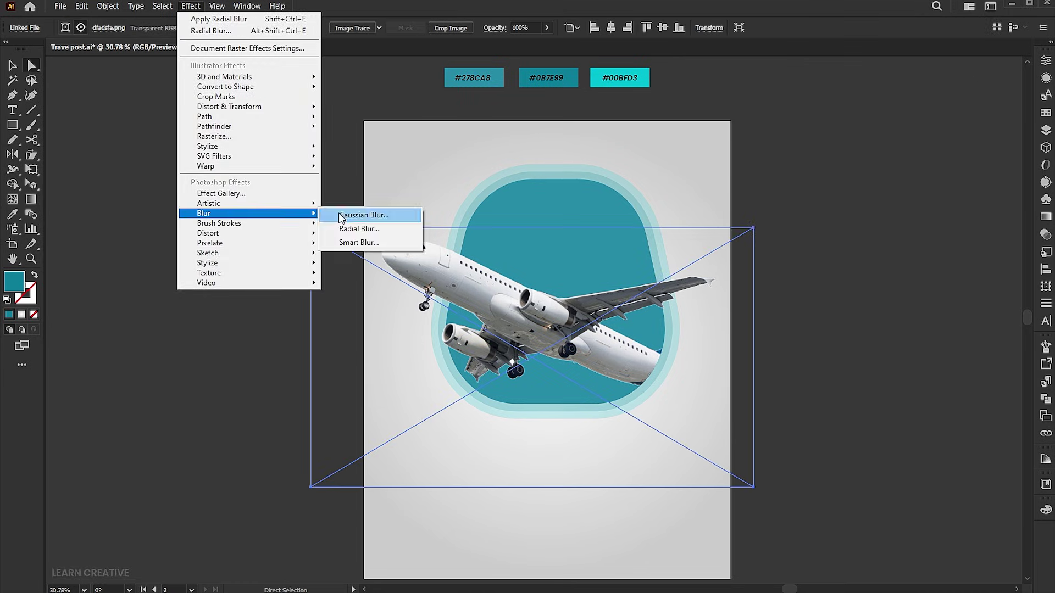
left_click(363, 228)
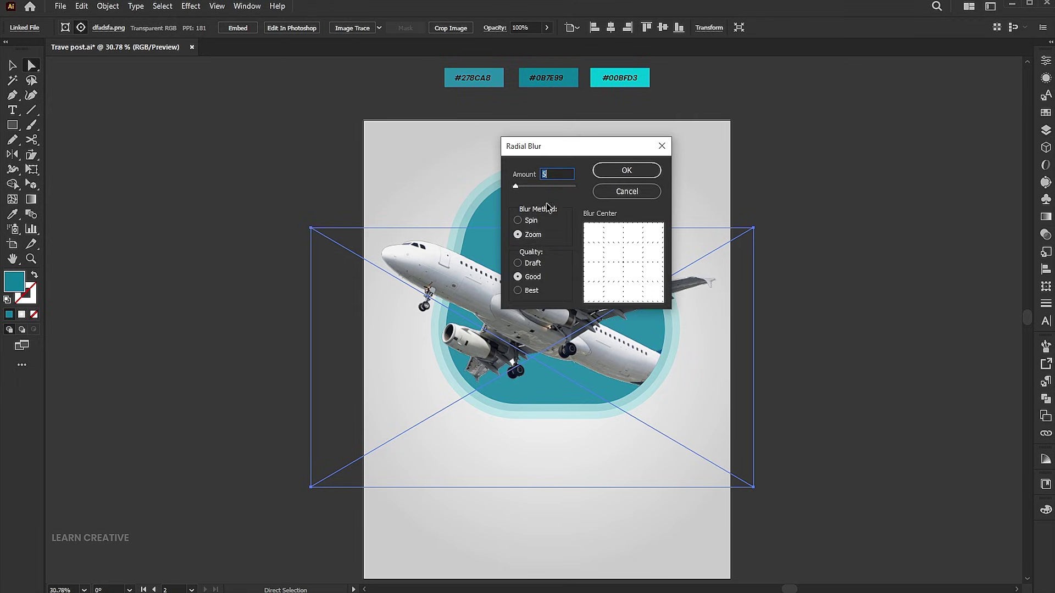
left_click(627, 172)
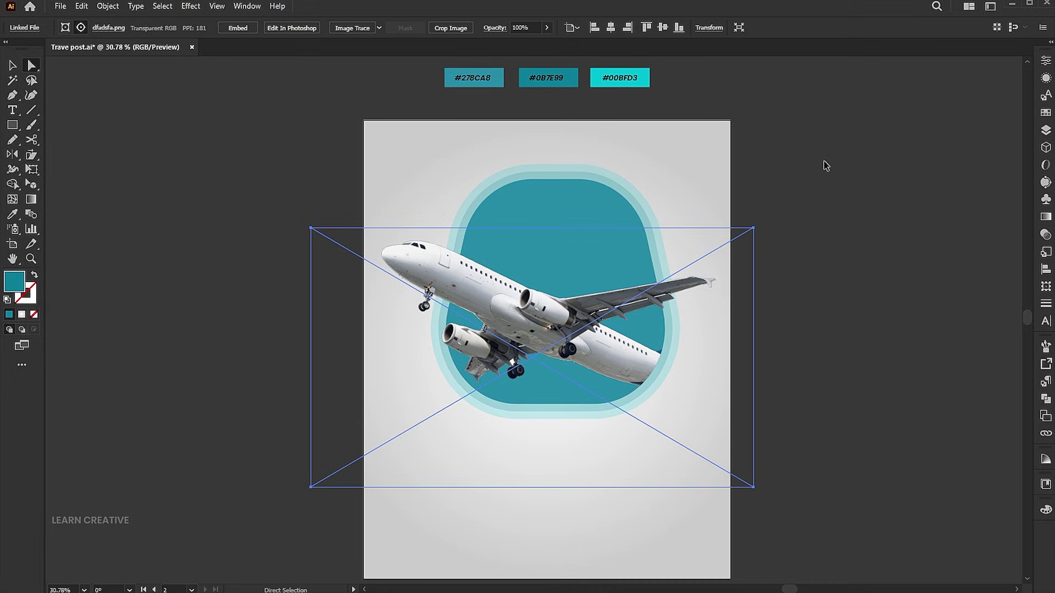
key("v")
left_click(172, 132)
Step: Place the clouds-png-23422 image near the window's top-right, and add an enlarged cloud beside the plane's nose
left_click(61, 6)
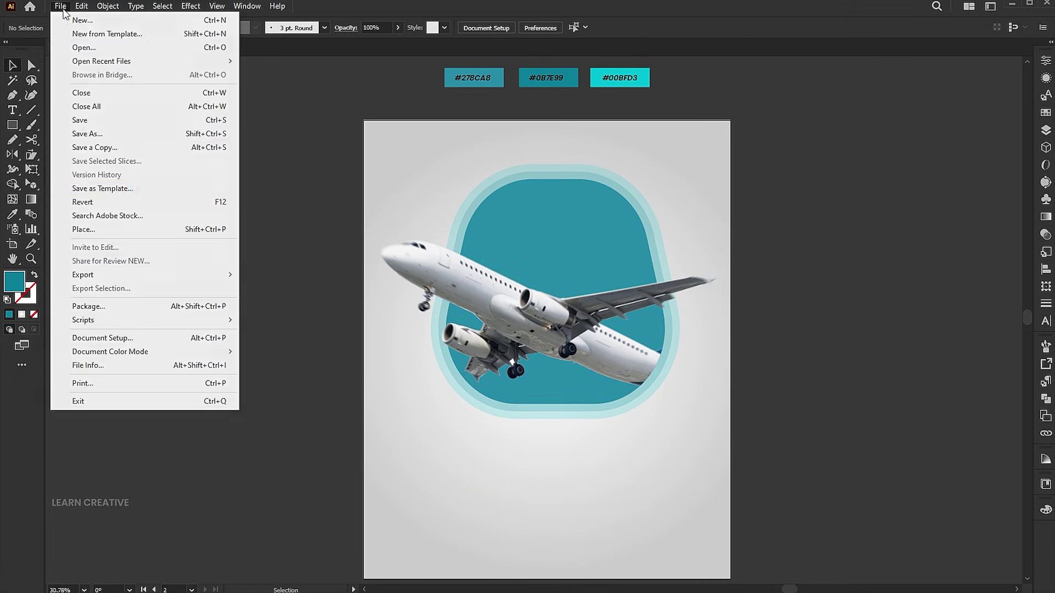
left_click(129, 230)
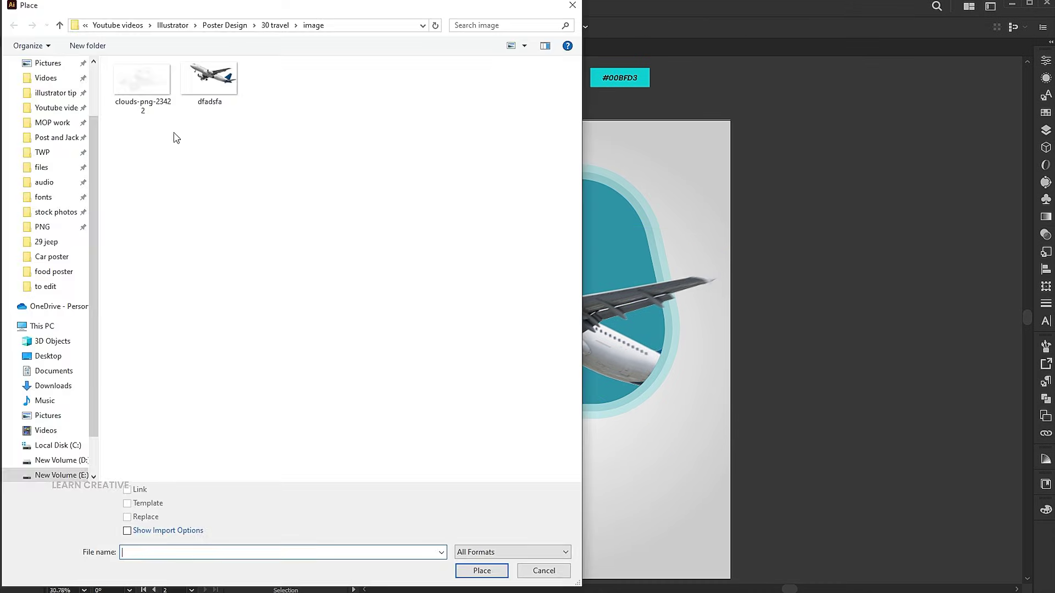
left_click(142, 83)
left_click(482, 570)
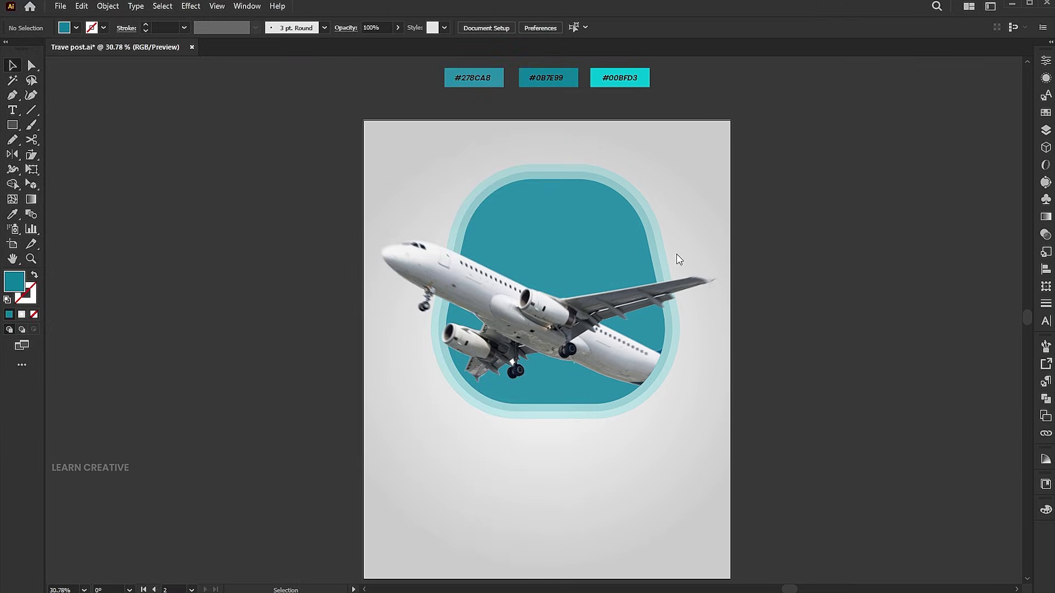
left_click_drag(573, 183, 532, 192)
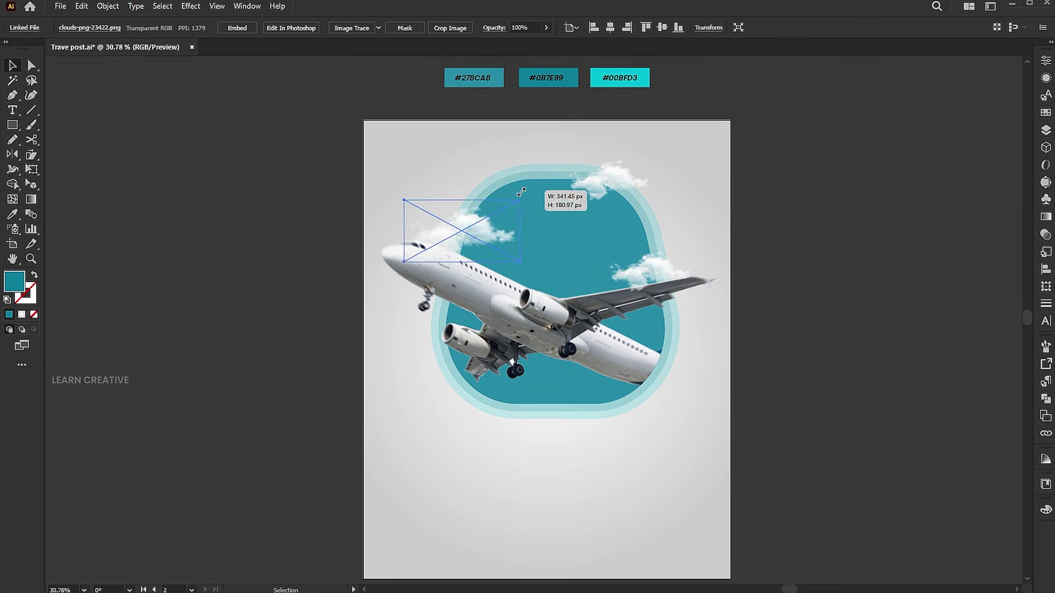
left_click_drag(479, 221, 557, 407)
Step: Set the top cloud to 60% opacity and scale it down
left_click(605, 180)
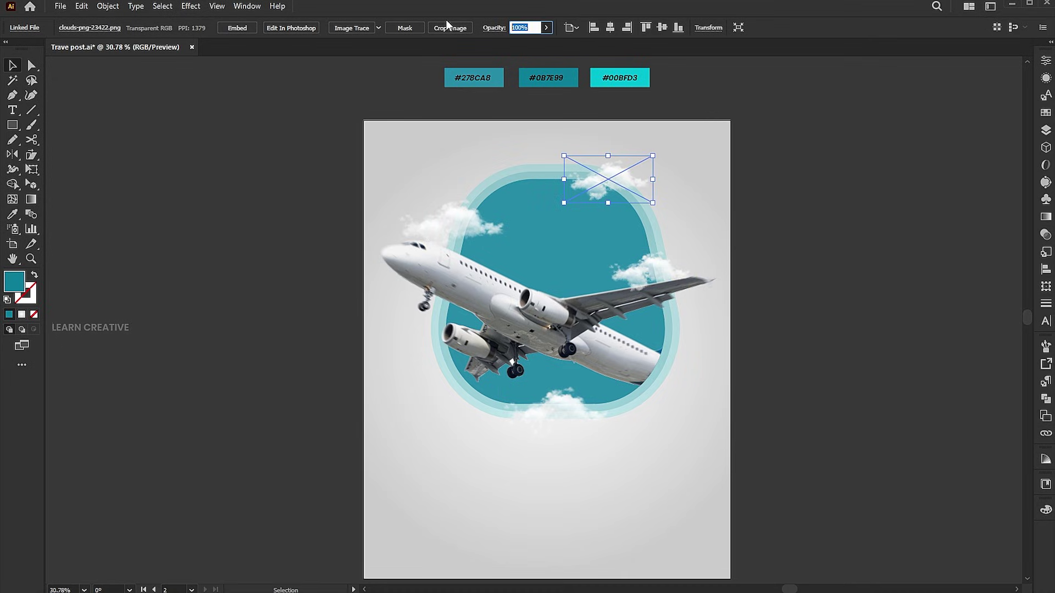
type("60")
key("Return")
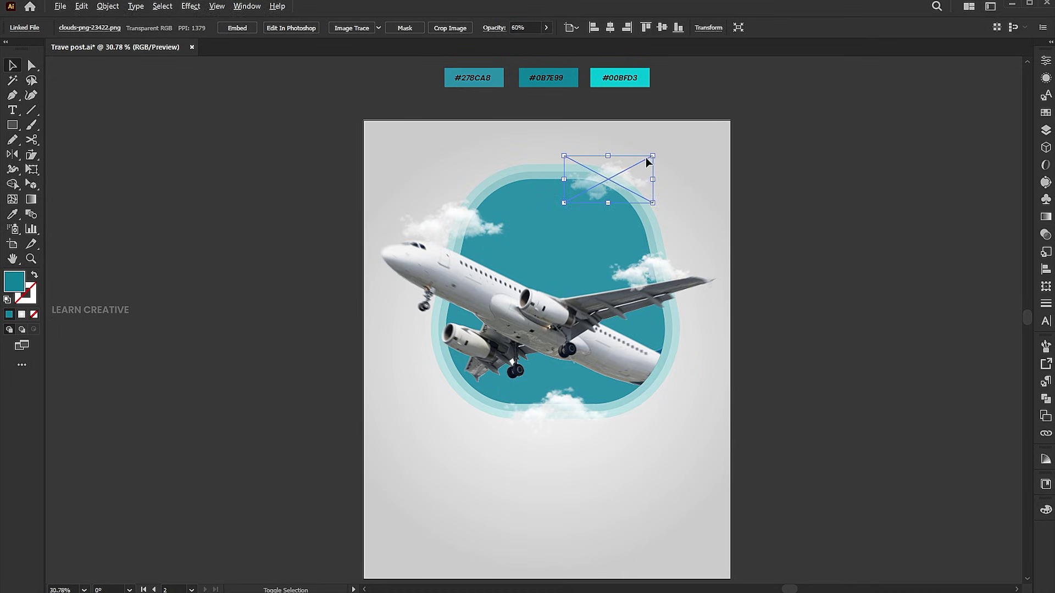
key("ctrl+shift+a")
left_click_drag(656, 161, 622, 172)
left_click(835, 180)
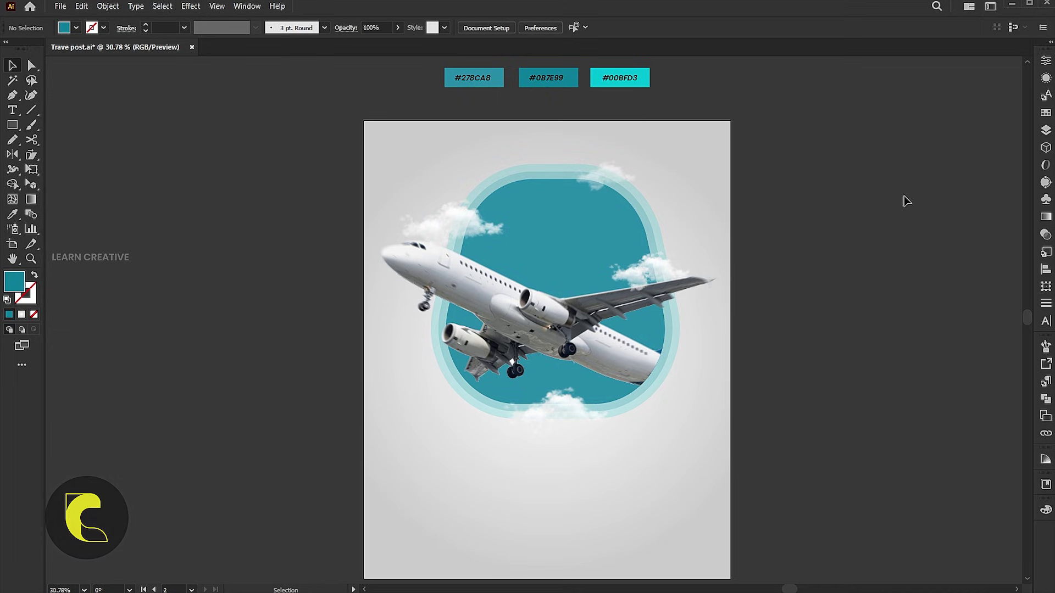
Step: Move the VOCATION headline and call-icons group from beside the artboard onto the poster
left_click_drag(896, 230, 601, 253)
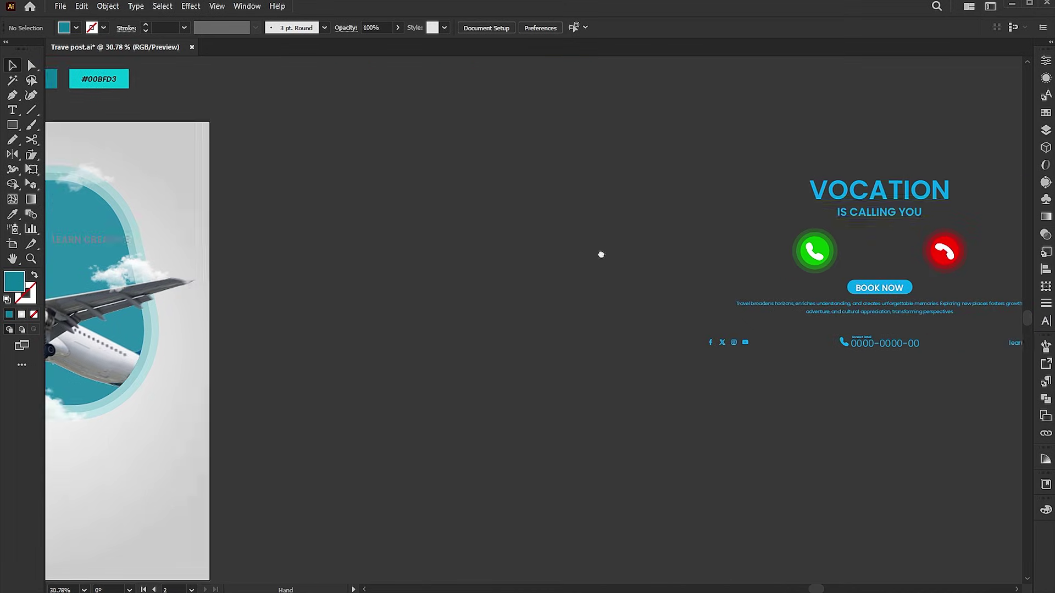
left_click_drag(977, 165, 691, 415)
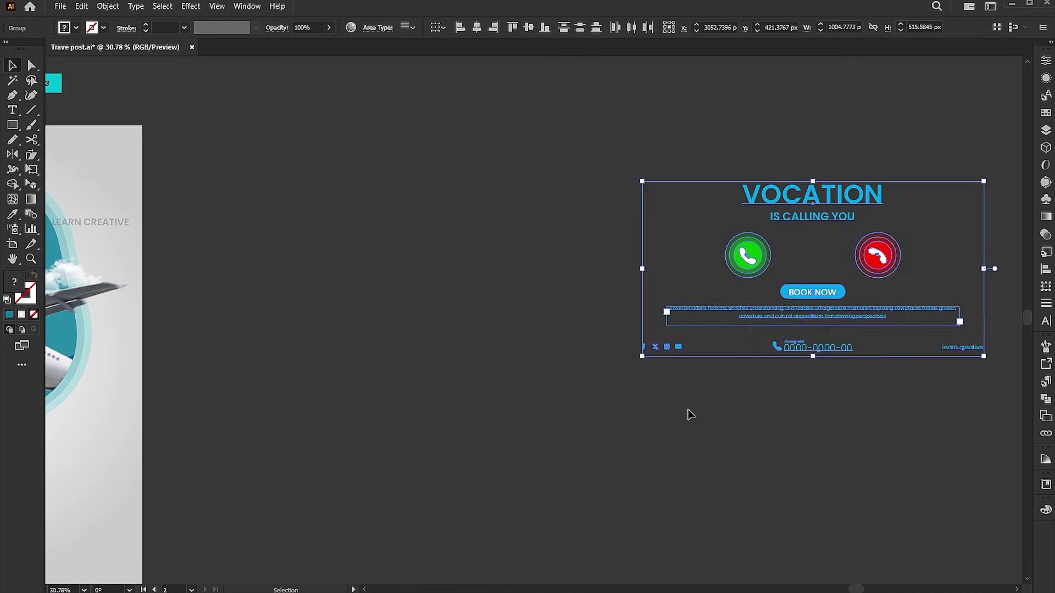
left_click_drag(867, 270, 519, 365)
scroll(519, 365, "left", 7)
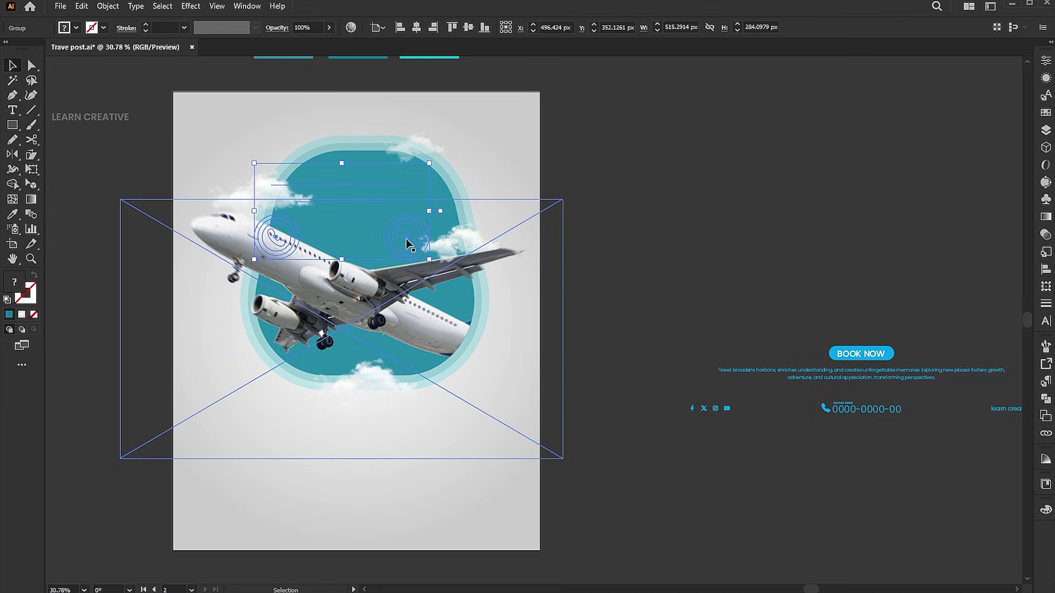
Step: Bring the headline group in front of the plane and nudge it slightly right and up
right_click(406, 238)
mouse_move(439, 488)
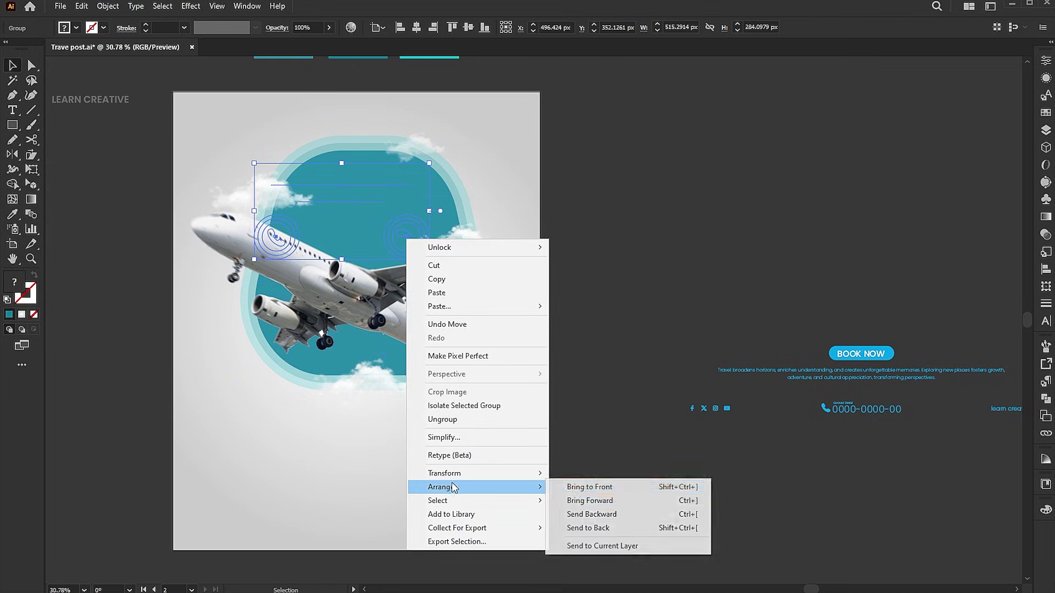
left_click(572, 493)
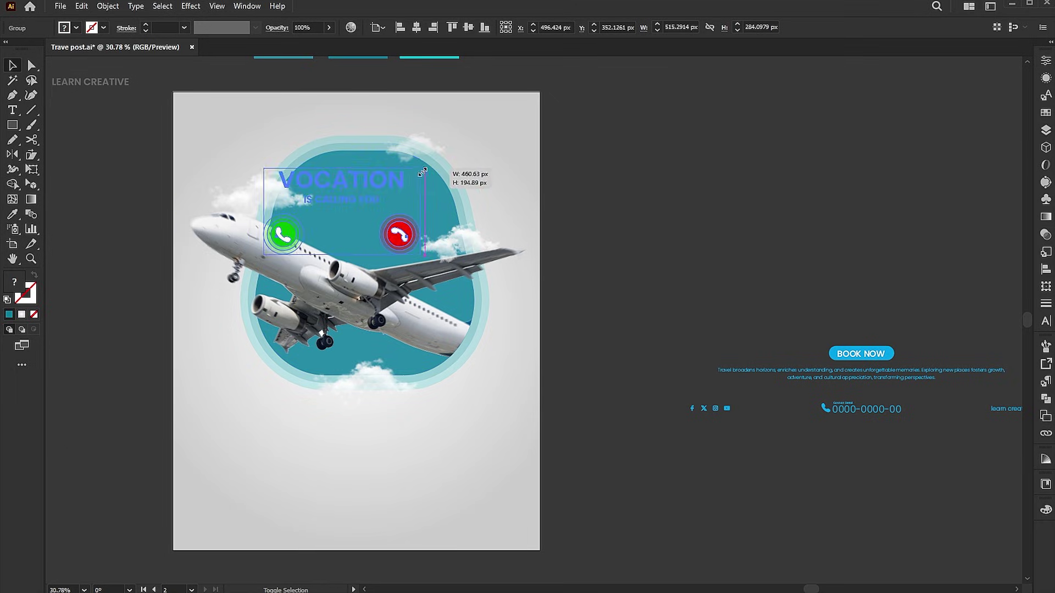
left_click_drag(387, 230, 410, 227)
double_click(371, 190)
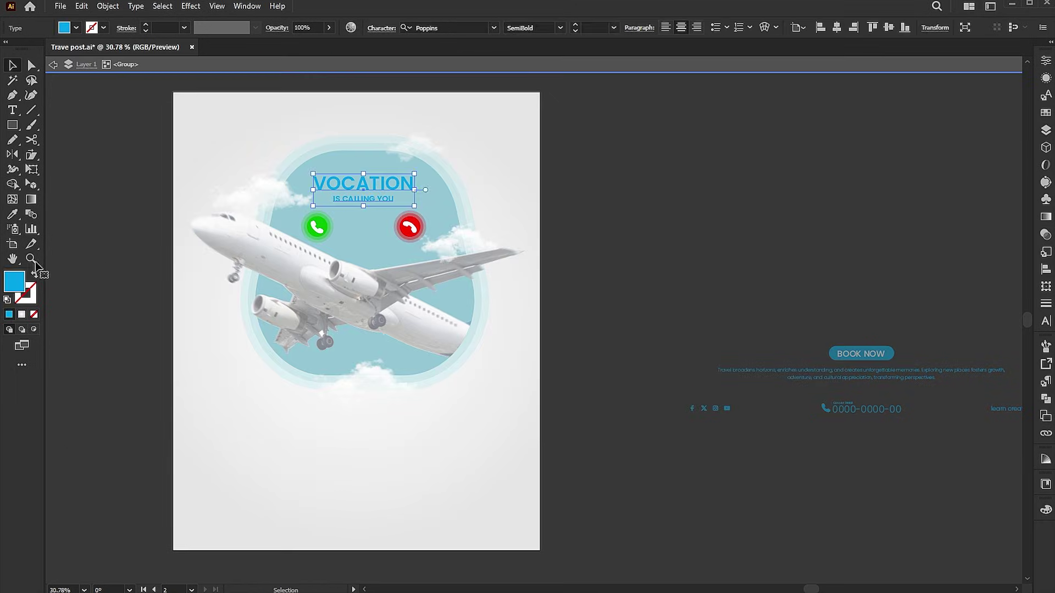
Step: Change the VOCATION headline's fill to white #FFFFFF
double_click(14, 281)
type("FFFFFF")
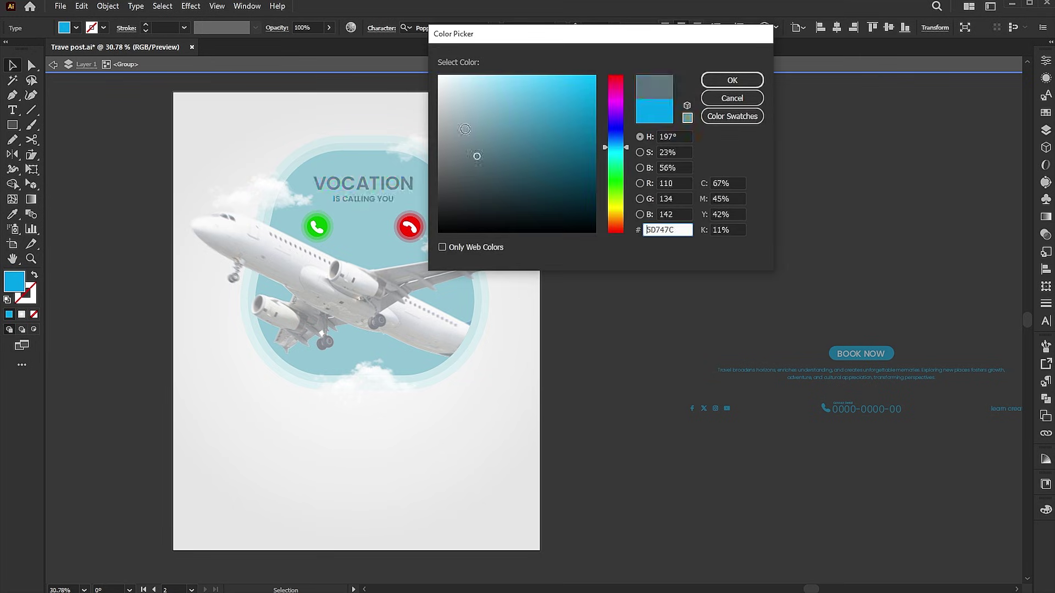
left_click(711, 82)
double_click(739, 224)
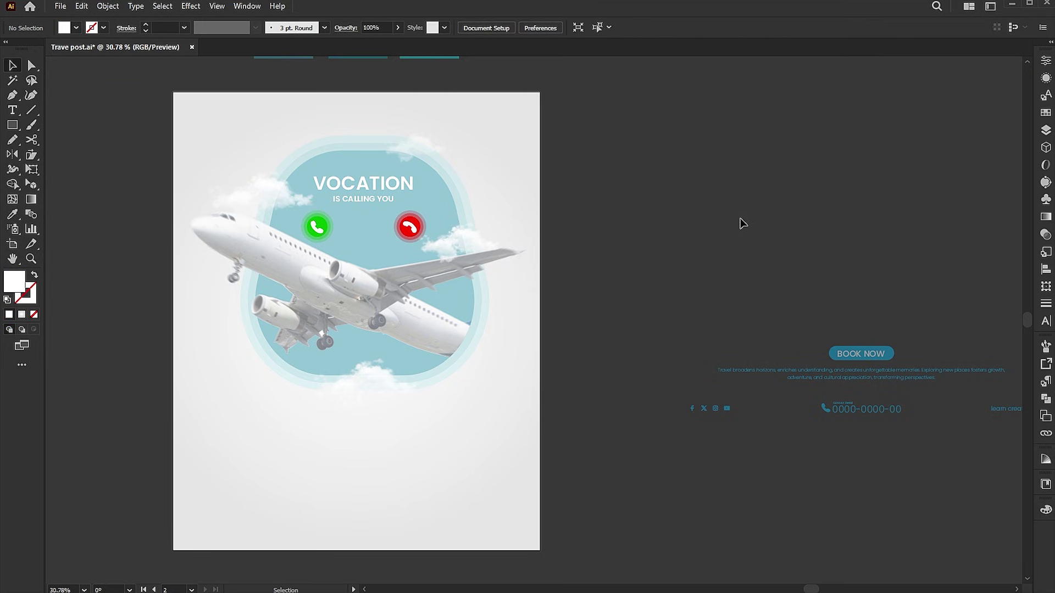
Step: Drag the BOOK NOW footer group from beside the artboard onto the poster's lower area
left_click_drag(674, 233, 721, 245)
left_click_drag(878, 278, 850, 207)
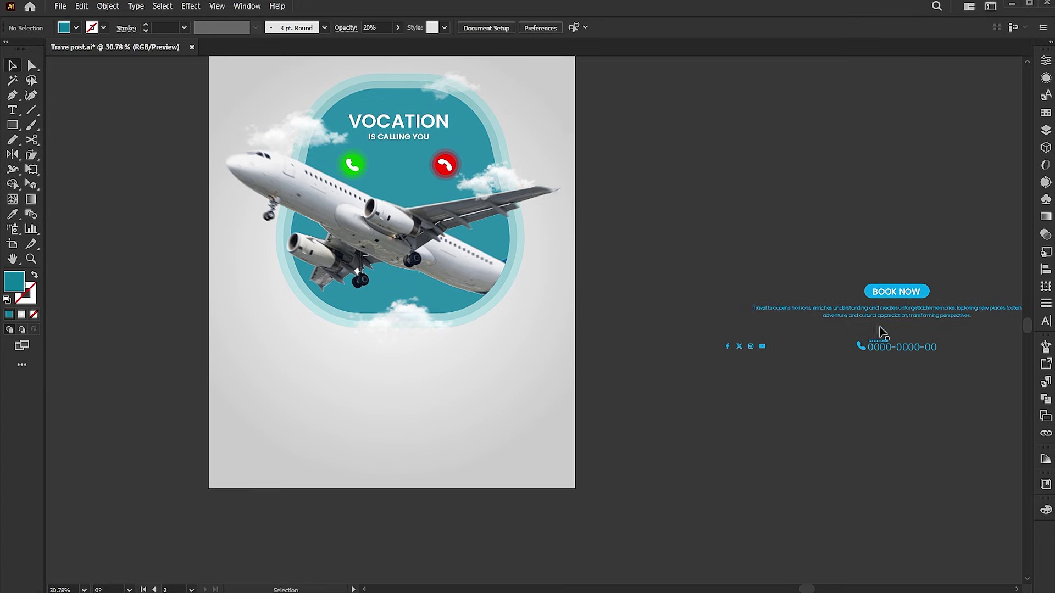
left_click_drag(892, 354, 378, 451)
Step: Bring the footer group to the front and lower it to the poster's bottom
right_click(378, 452)
mouse_move(421, 387)
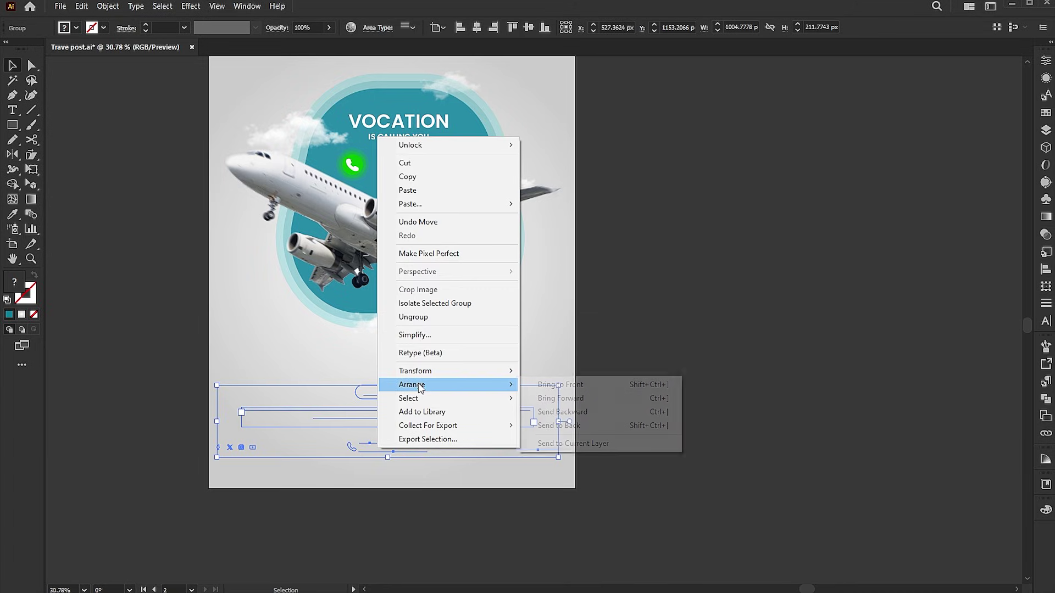
left_click(559, 386)
left_click_drag(401, 408, 403, 421)
Step: Recolour the footer text, icons and phone number dark grey #232323
double_click(504, 443)
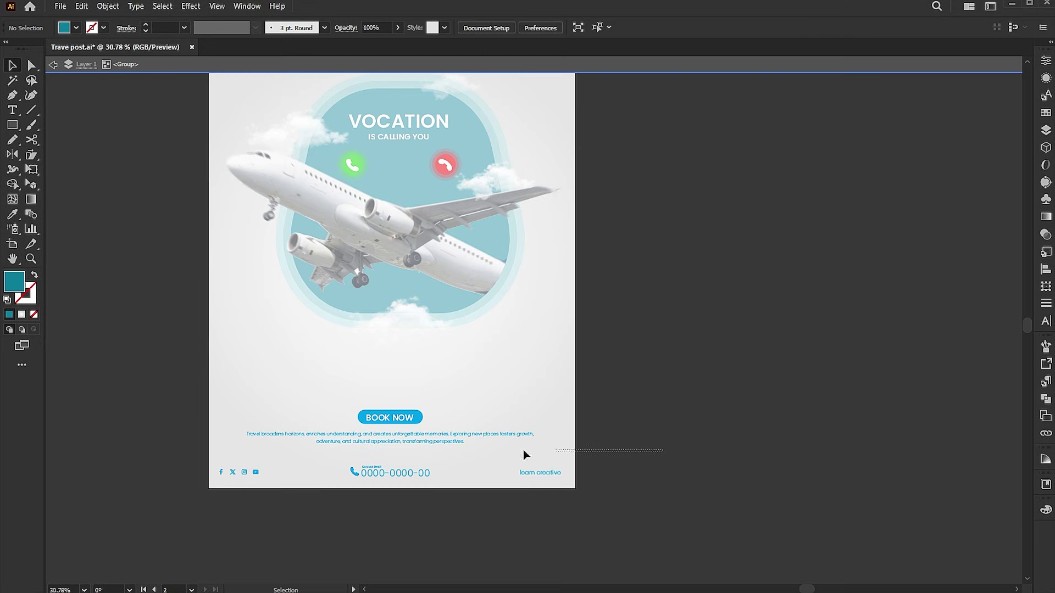
left_click_drag(368, 476, 175, 481)
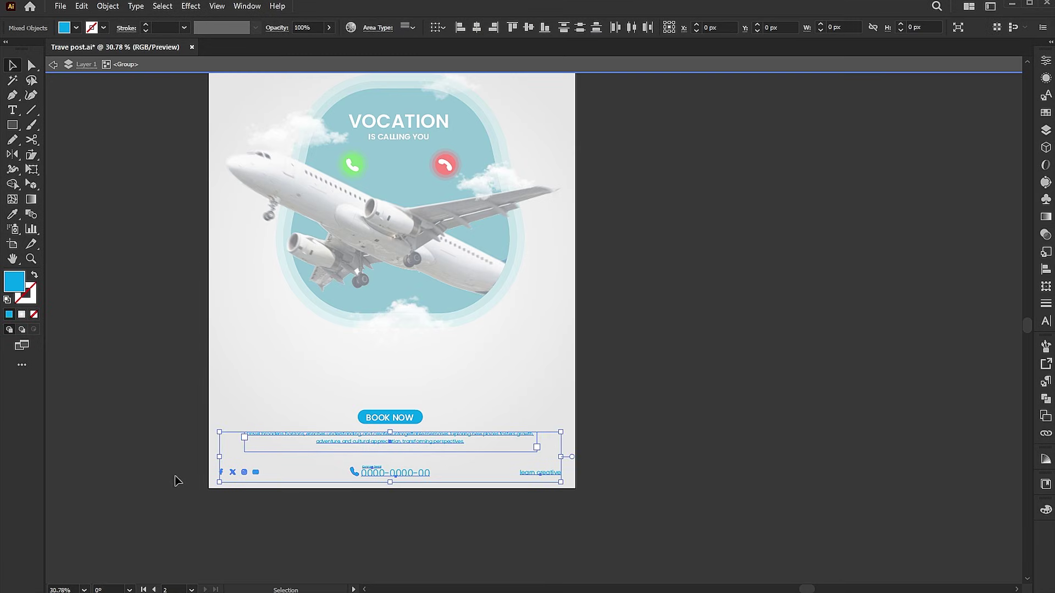
double_click(14, 283)
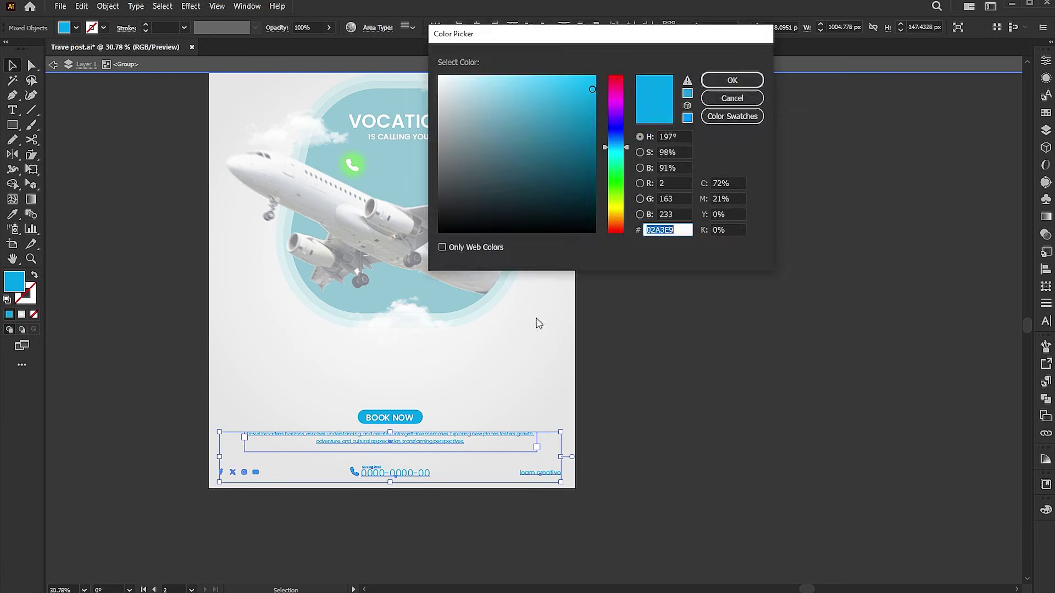
left_click_drag(451, 209, 429, 210)
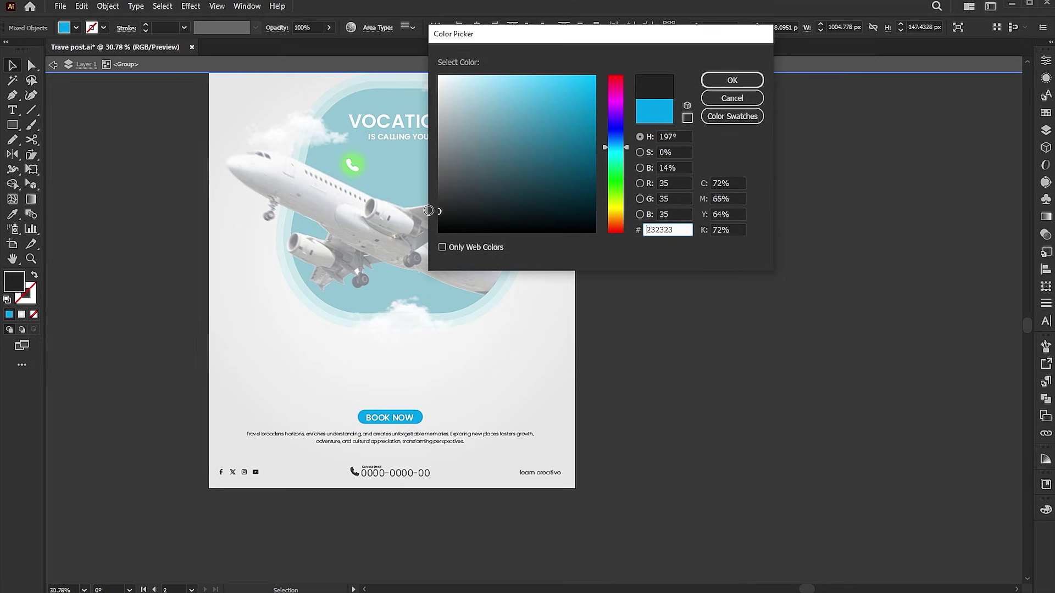
left_click(732, 80)
double_click(739, 373)
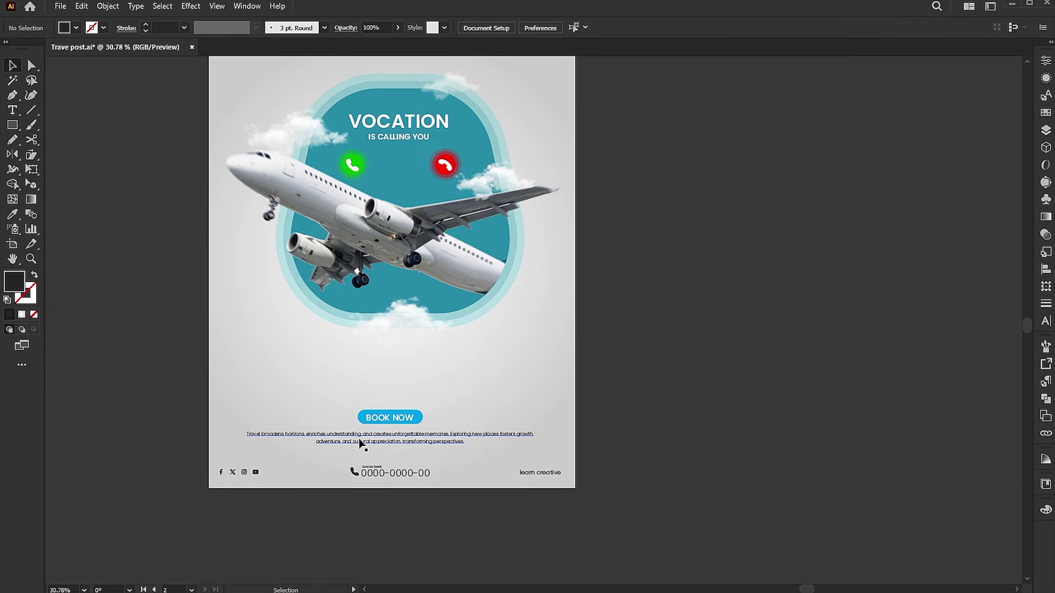
Step: Ungroup the footer and move the BOOK NOW button and body text higher
left_click(355, 423)
right_click(389, 423)
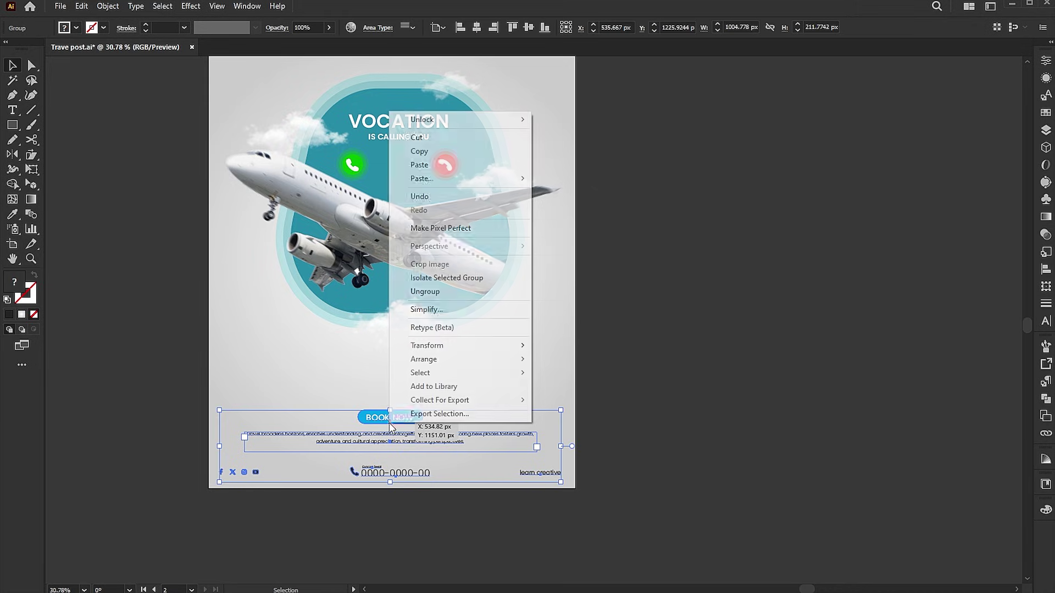
left_click(445, 291)
left_click(498, 427)
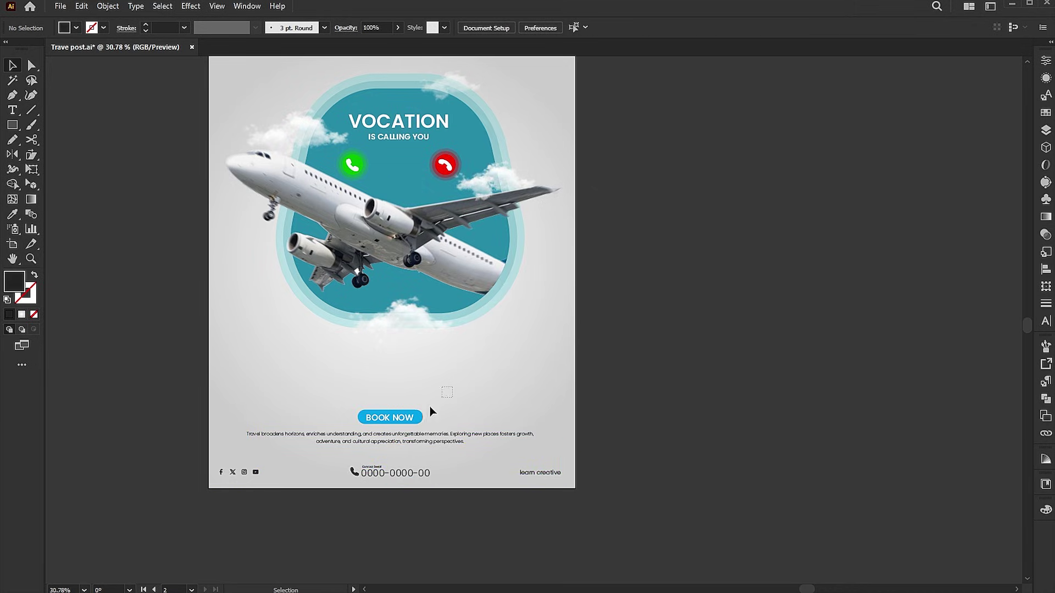
left_click_drag(432, 411, 396, 393)
left_click(624, 419)
Step: Set the body text phrase from 'understanding' to 'cultural' in Bold
left_click(457, 415)
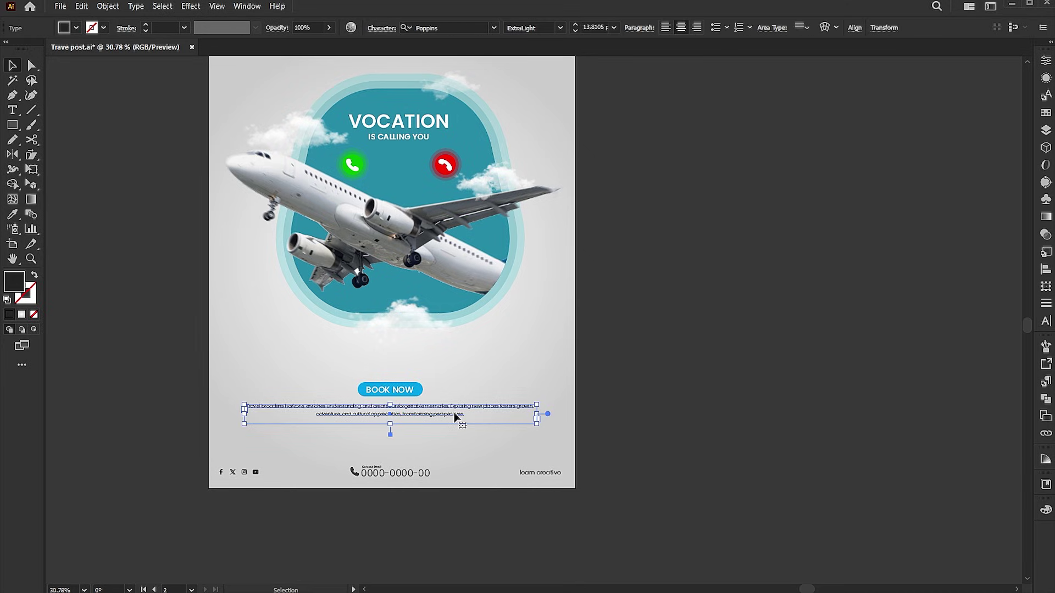
key("z")
left_click_drag(391, 413, 478, 417)
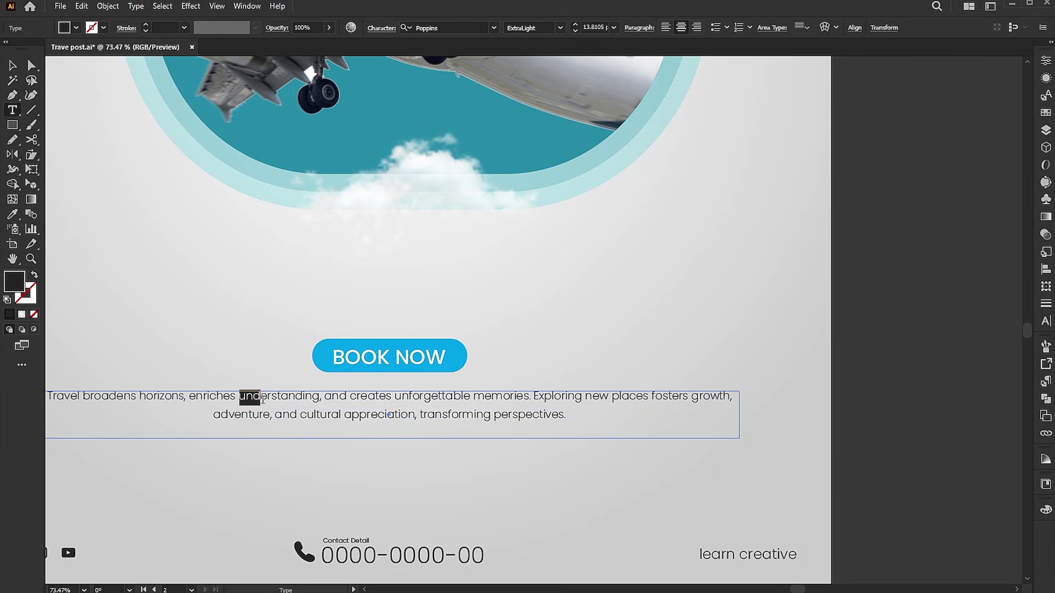
left_click_drag(263, 399, 285, 415)
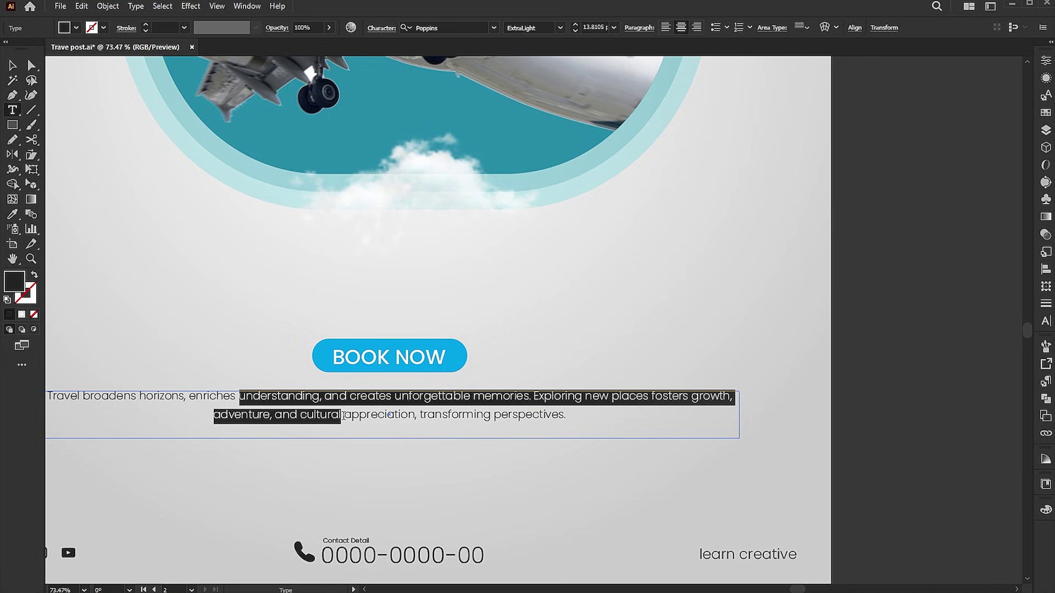
left_click(559, 28)
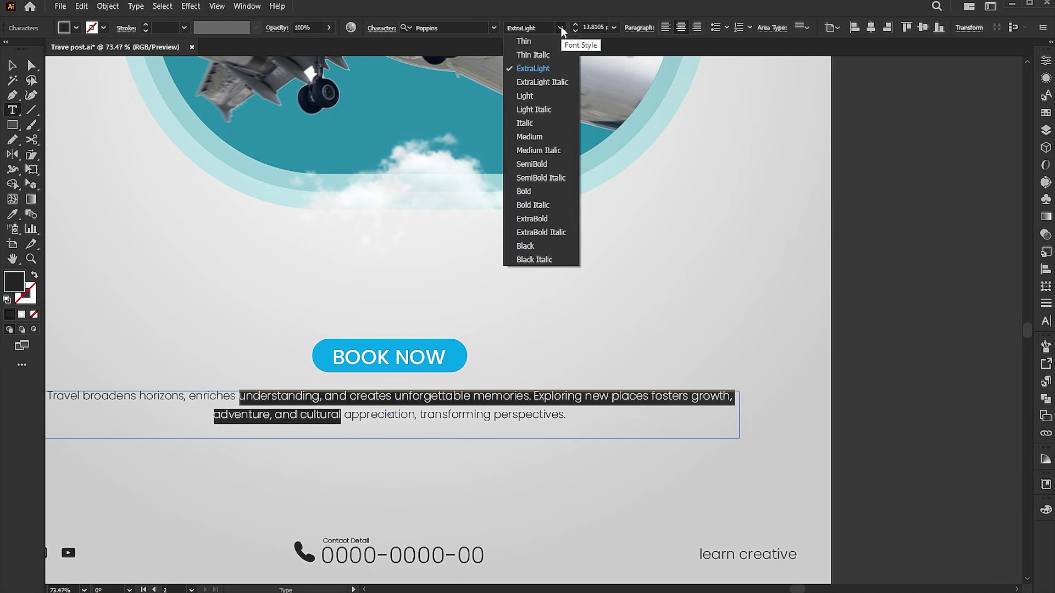
left_click(543, 166)
left_click(13, 66)
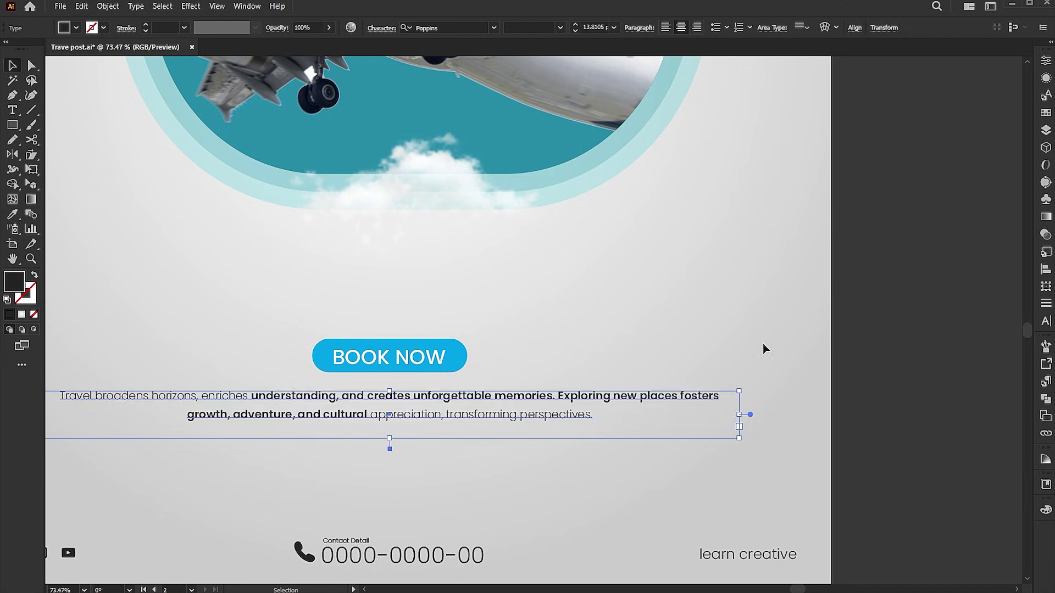
key("ctrl+0")
left_click(842, 380)
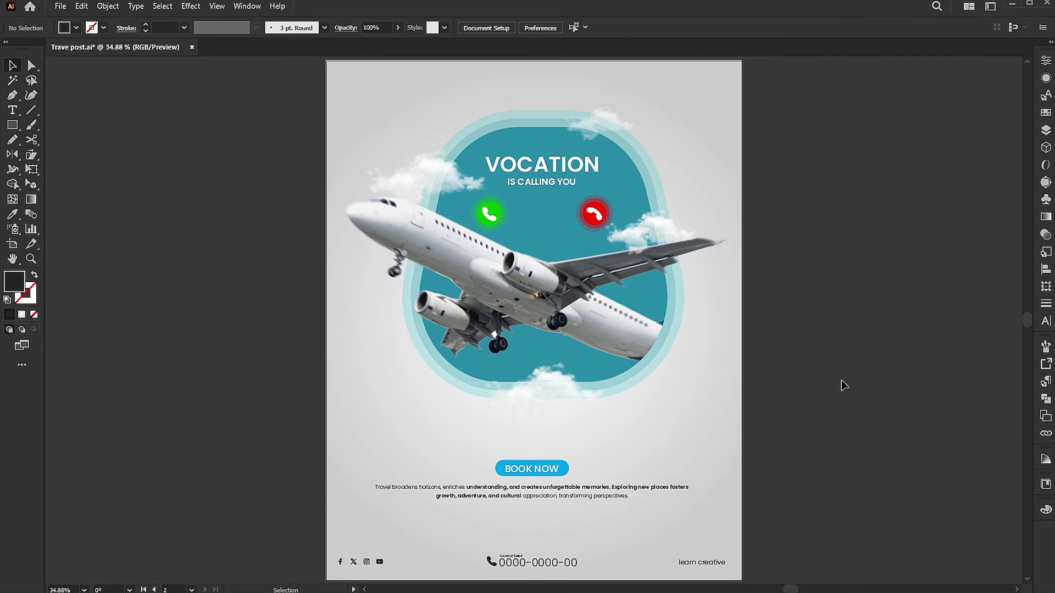
Step: Eyedropper the teal window colour onto the BOOK NOW button shape, replacing its bright blue
left_click(632, 226)
left_click(787, 278)
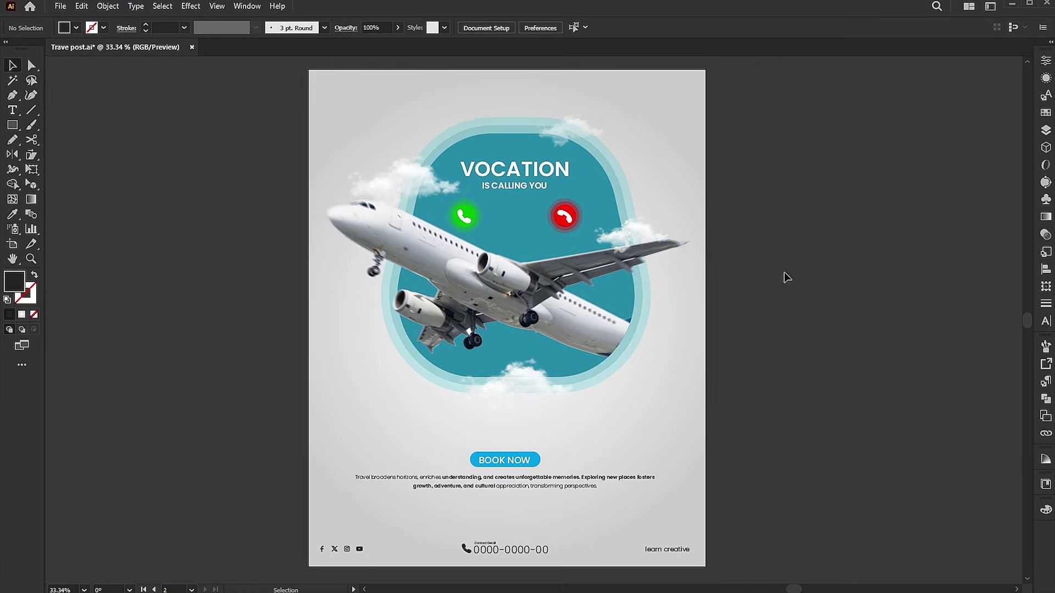
left_click_drag(778, 278, 630, 279)
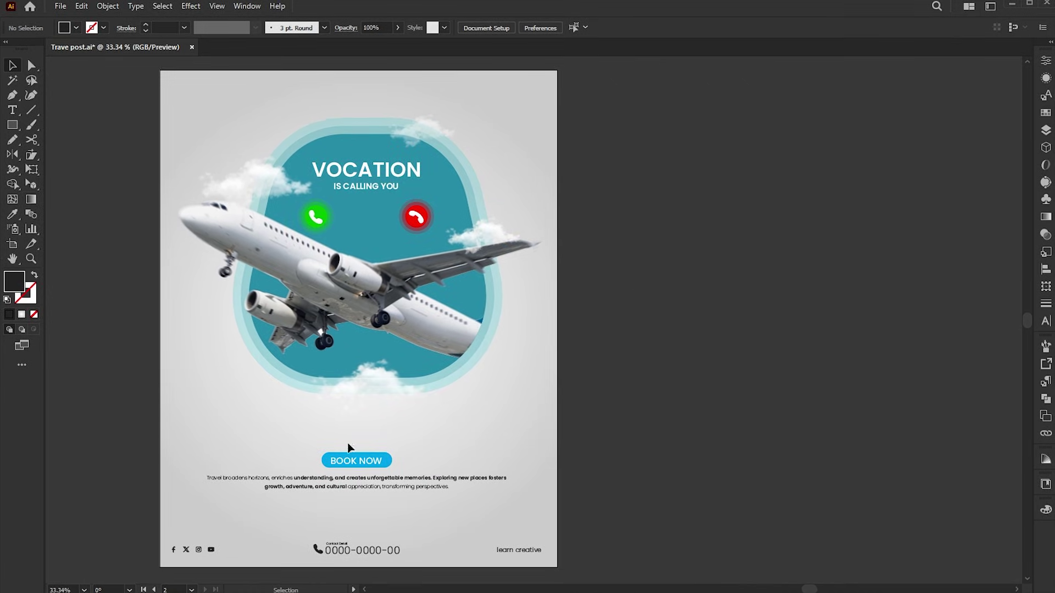
left_click(400, 452)
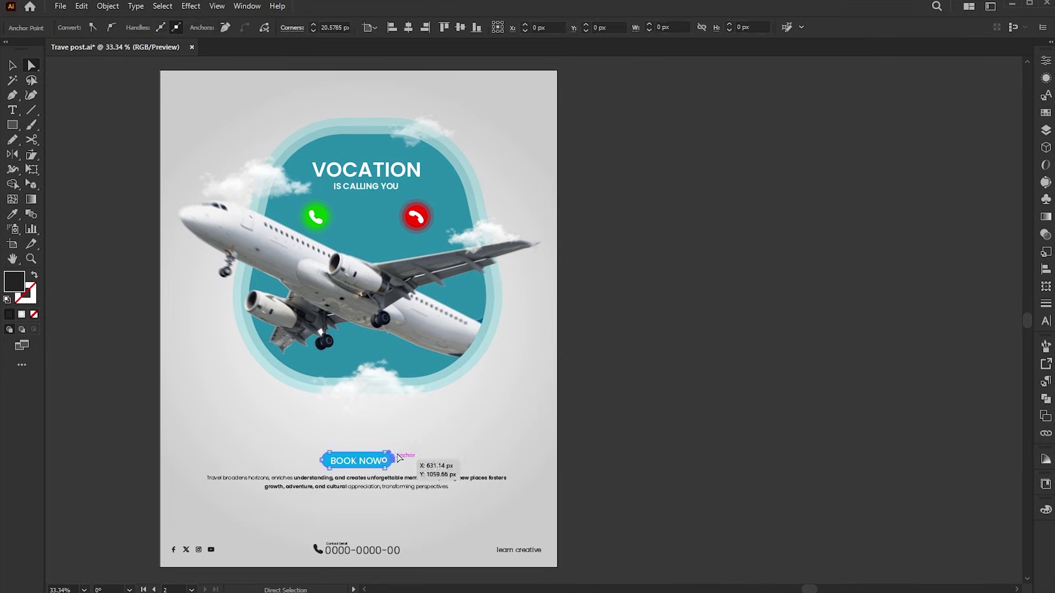
left_click(12, 214)
left_click(444, 171)
key("v")
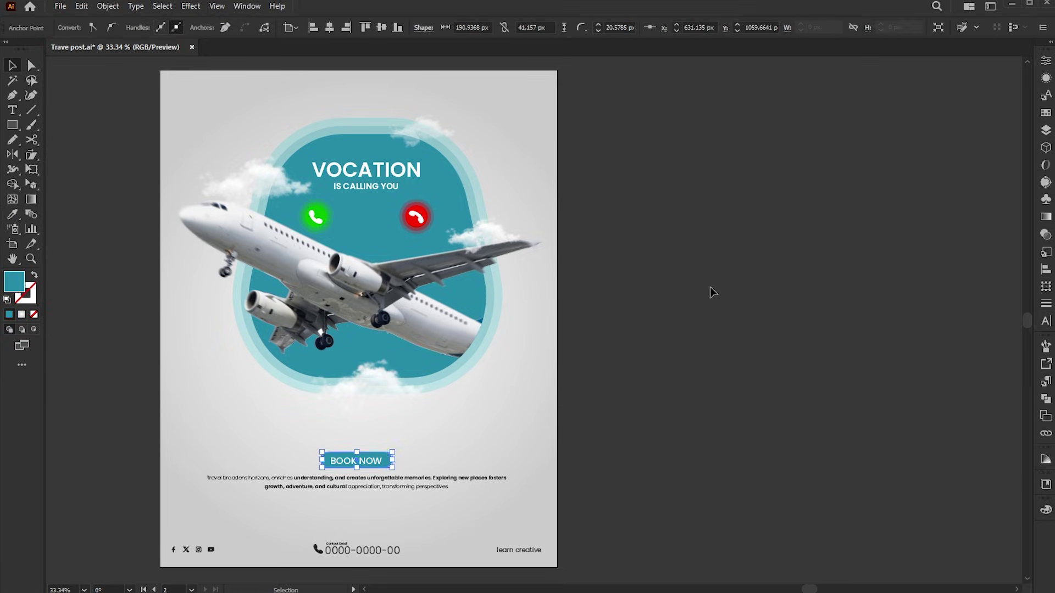
left_click(703, 296)
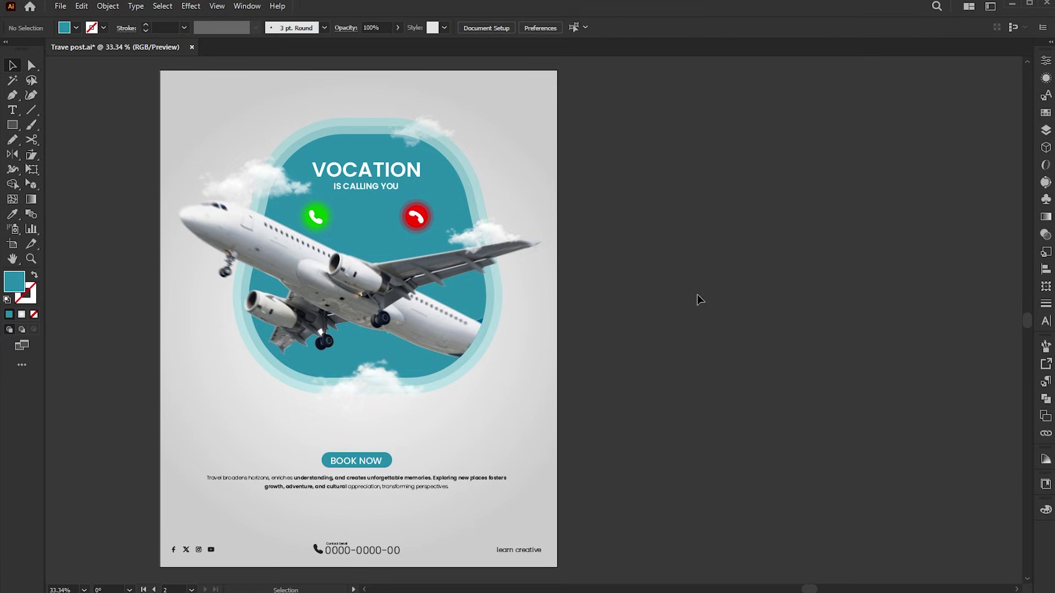